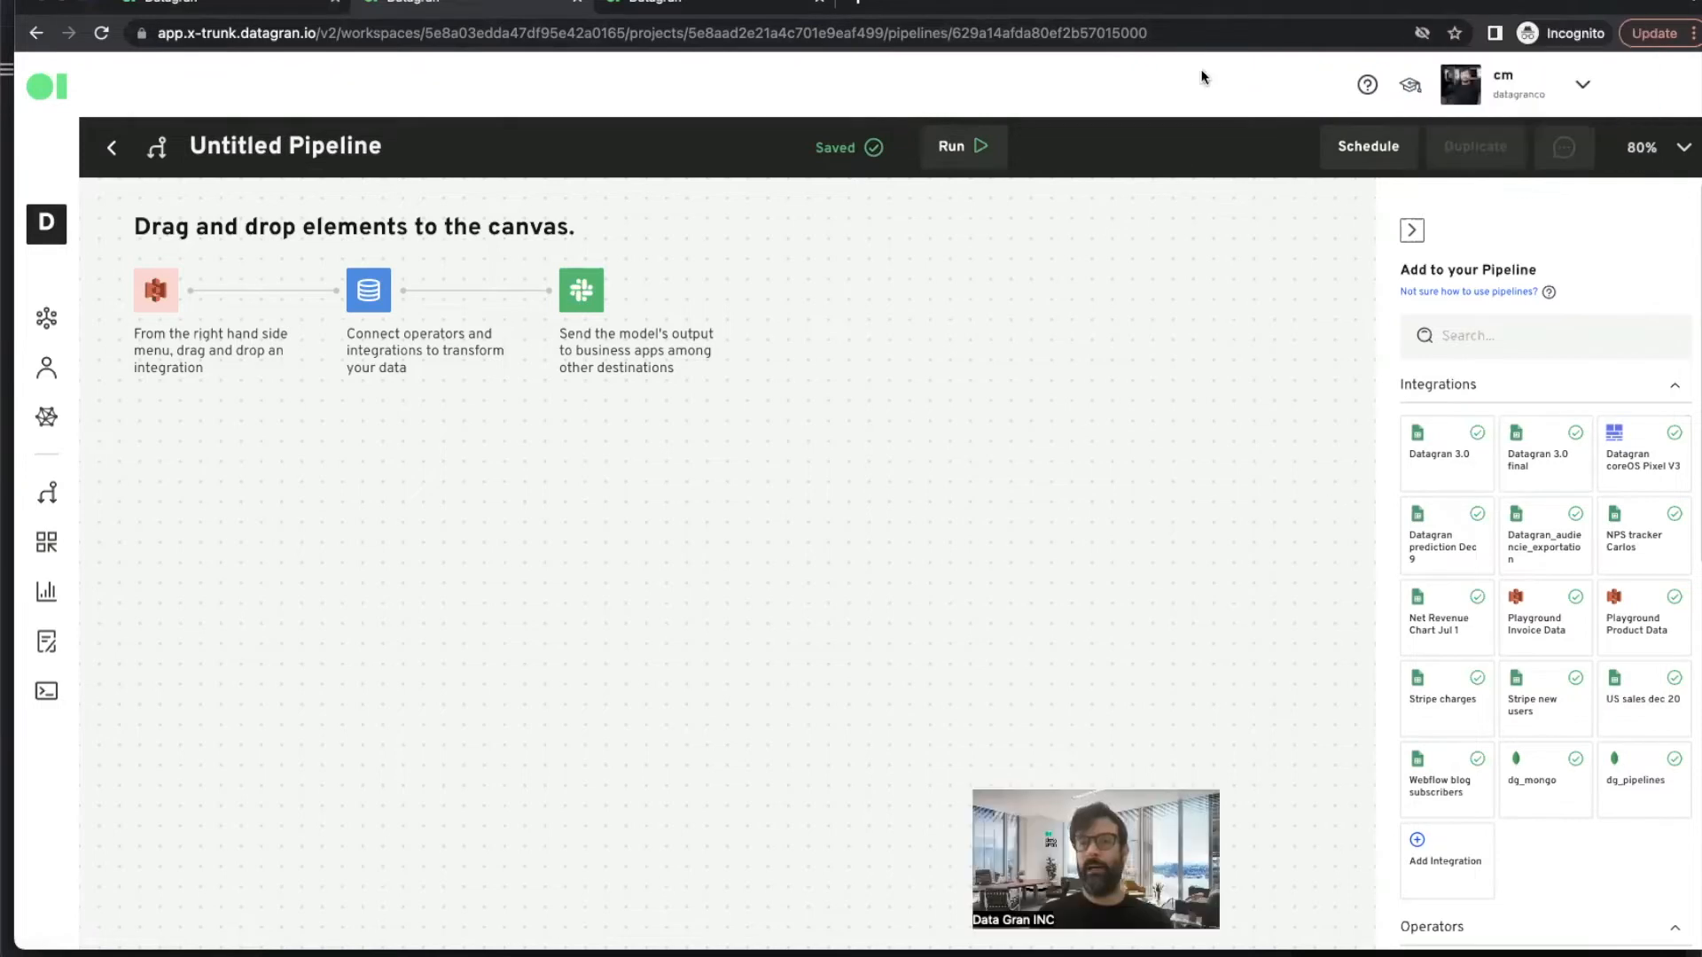
- Rename the pipeline as Demo
click(316, 147)
double_click(317, 147)
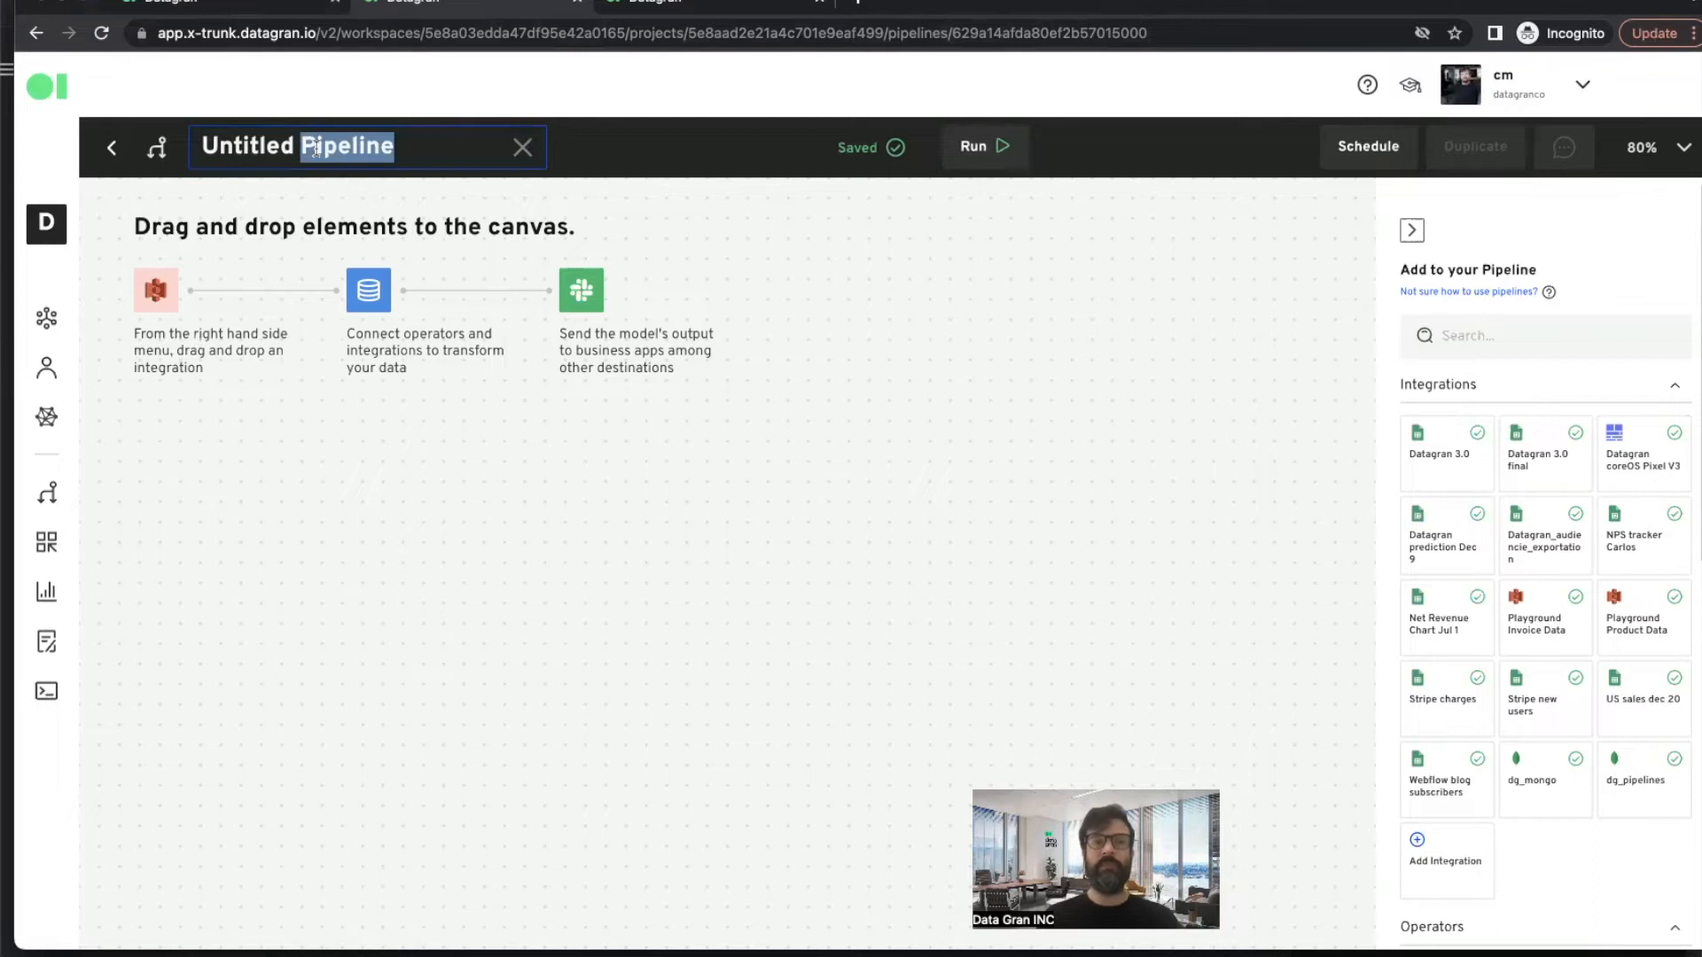
triple_click(316, 147)
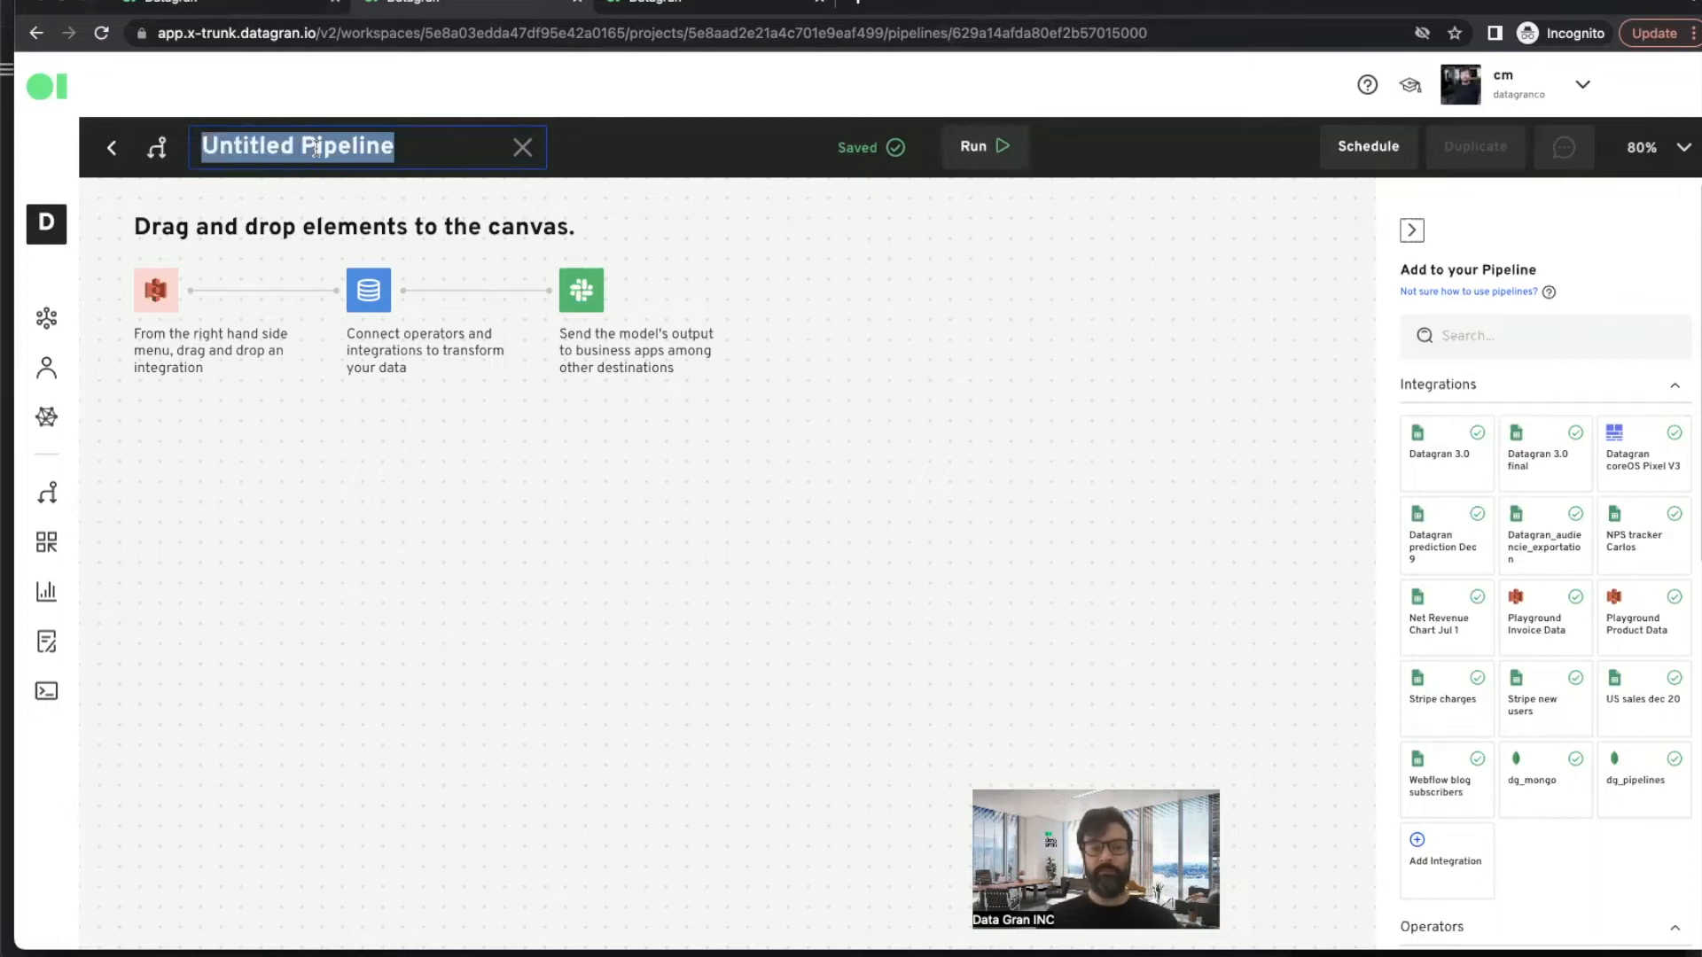
text(Demo)
click(804, 328)
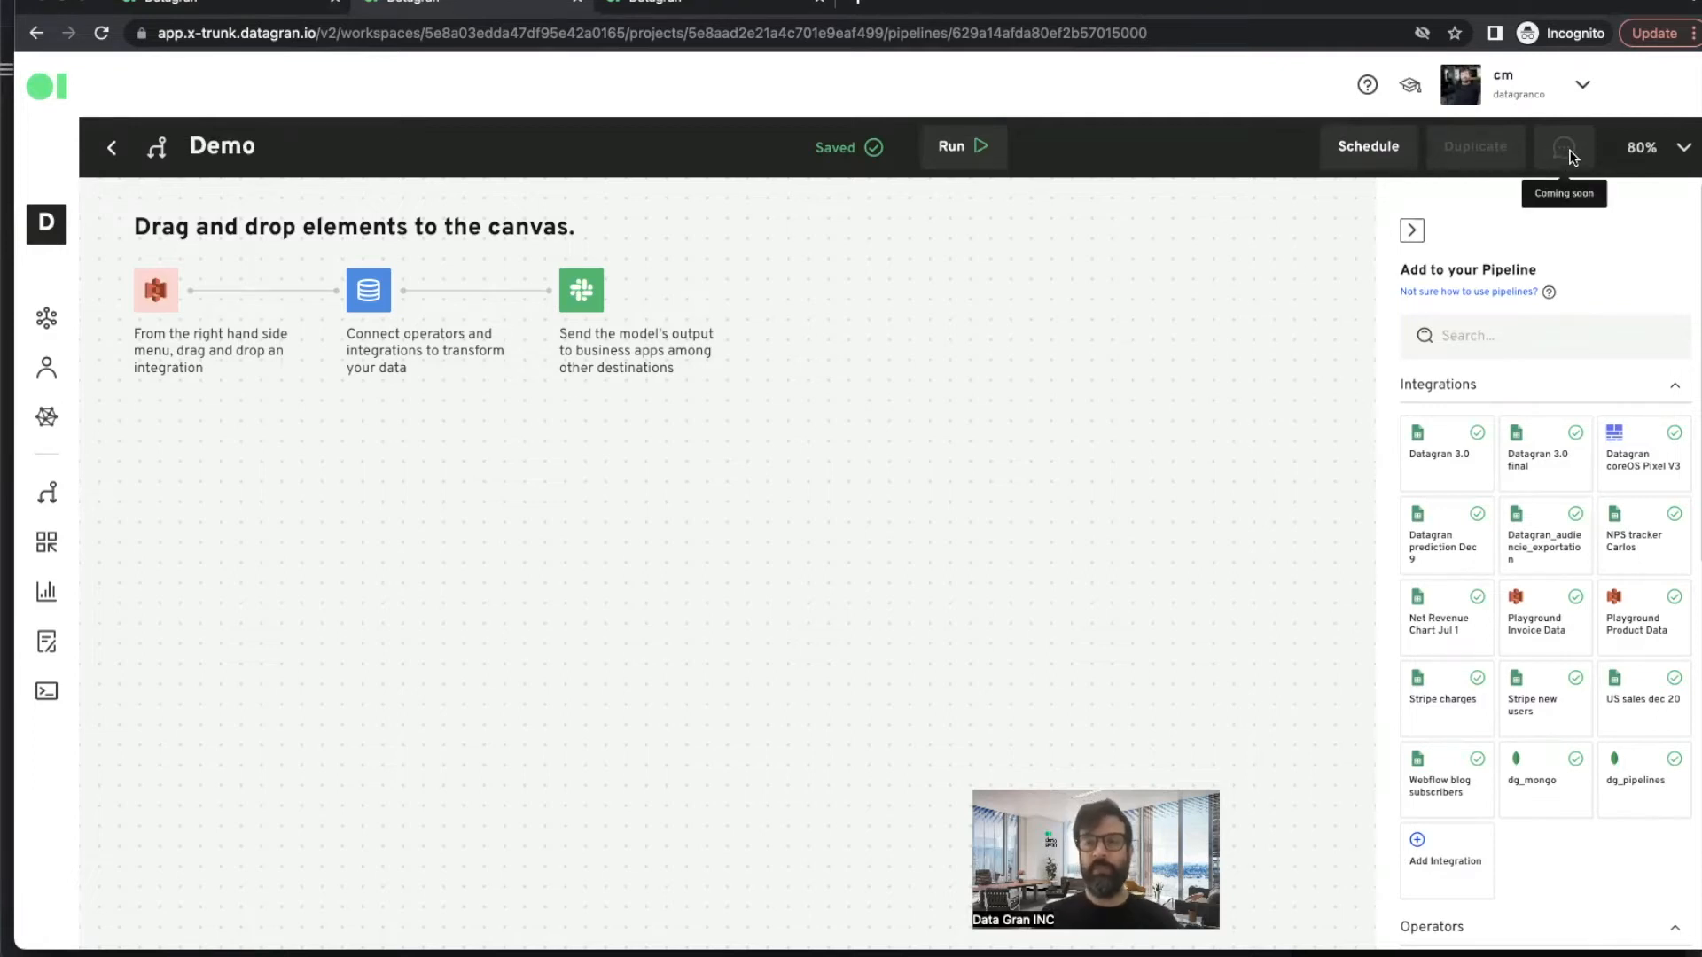
click(1640, 149)
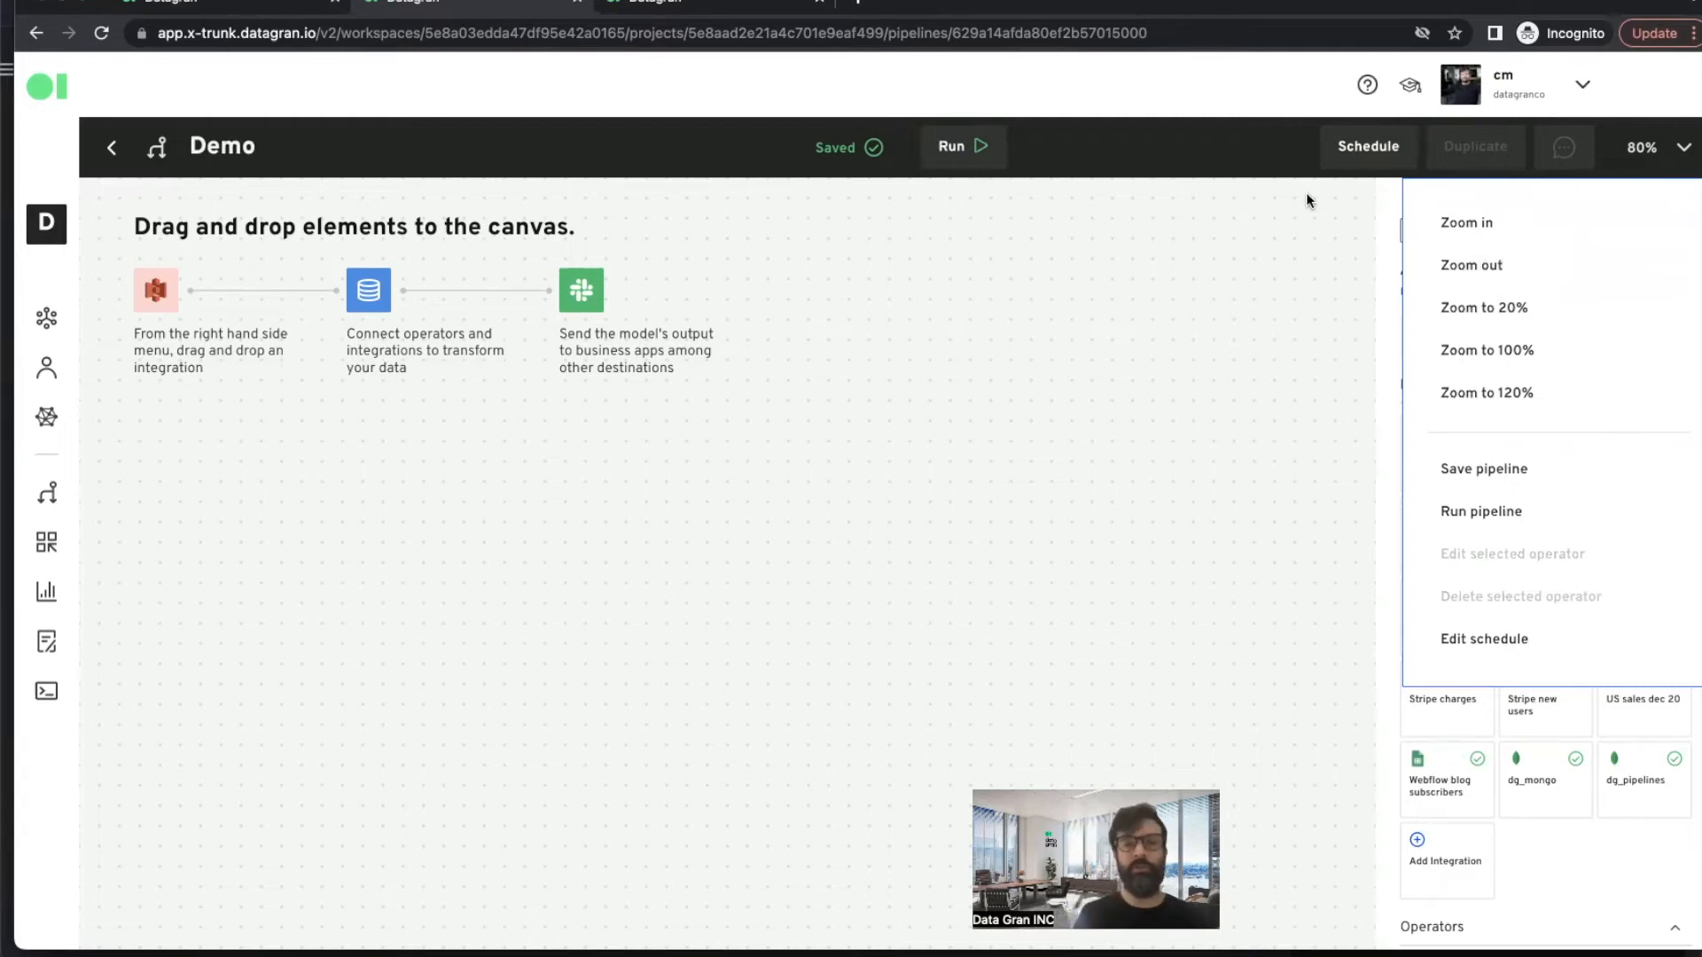
click(1061, 339)
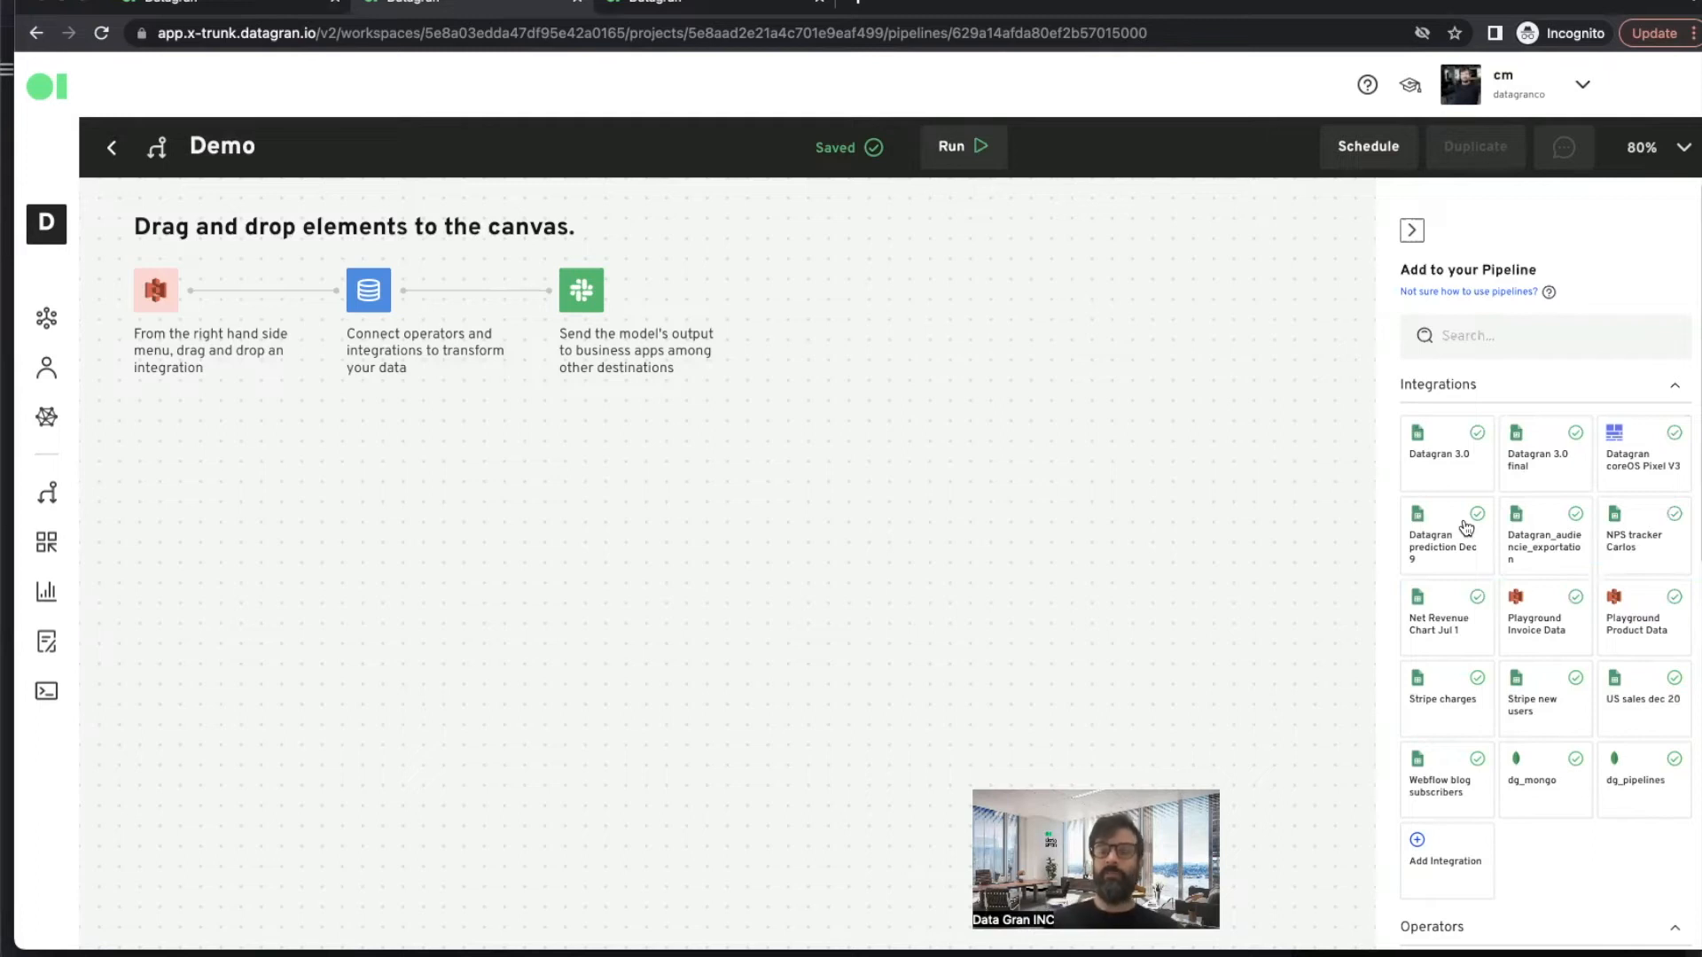
- Add the Datagran 3.0 final integration to the canvas and position it near the canvas's upper left
drag(1532, 479, 285, 330)
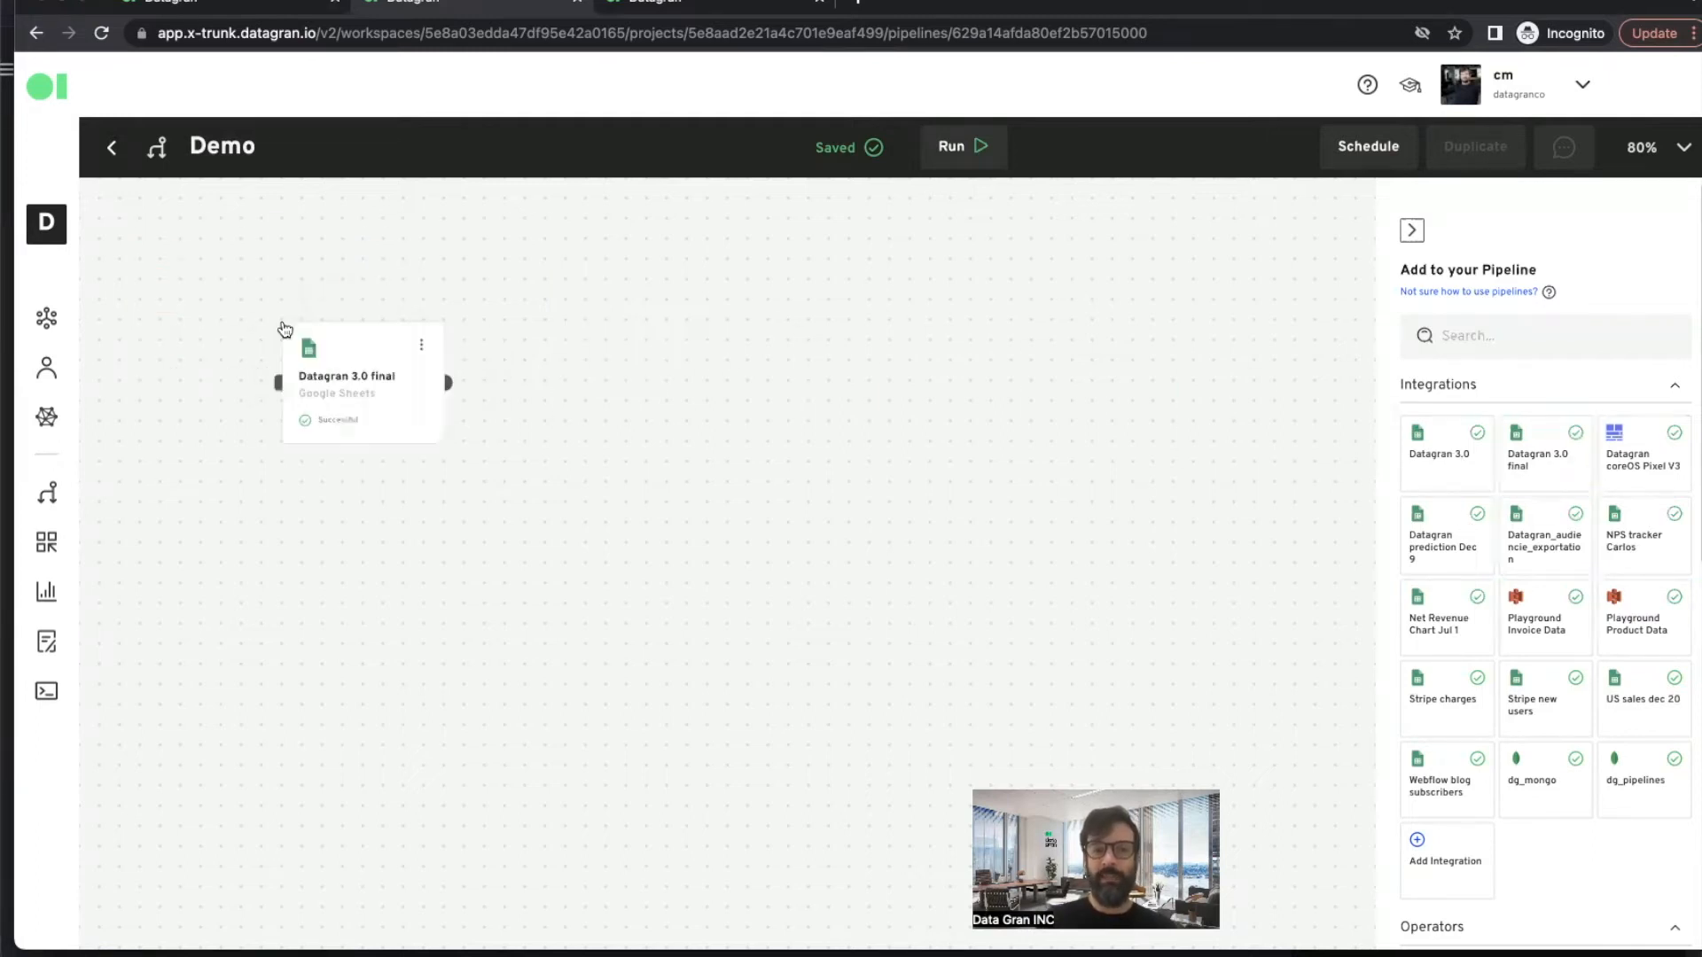
drag(346, 376, 283, 375)
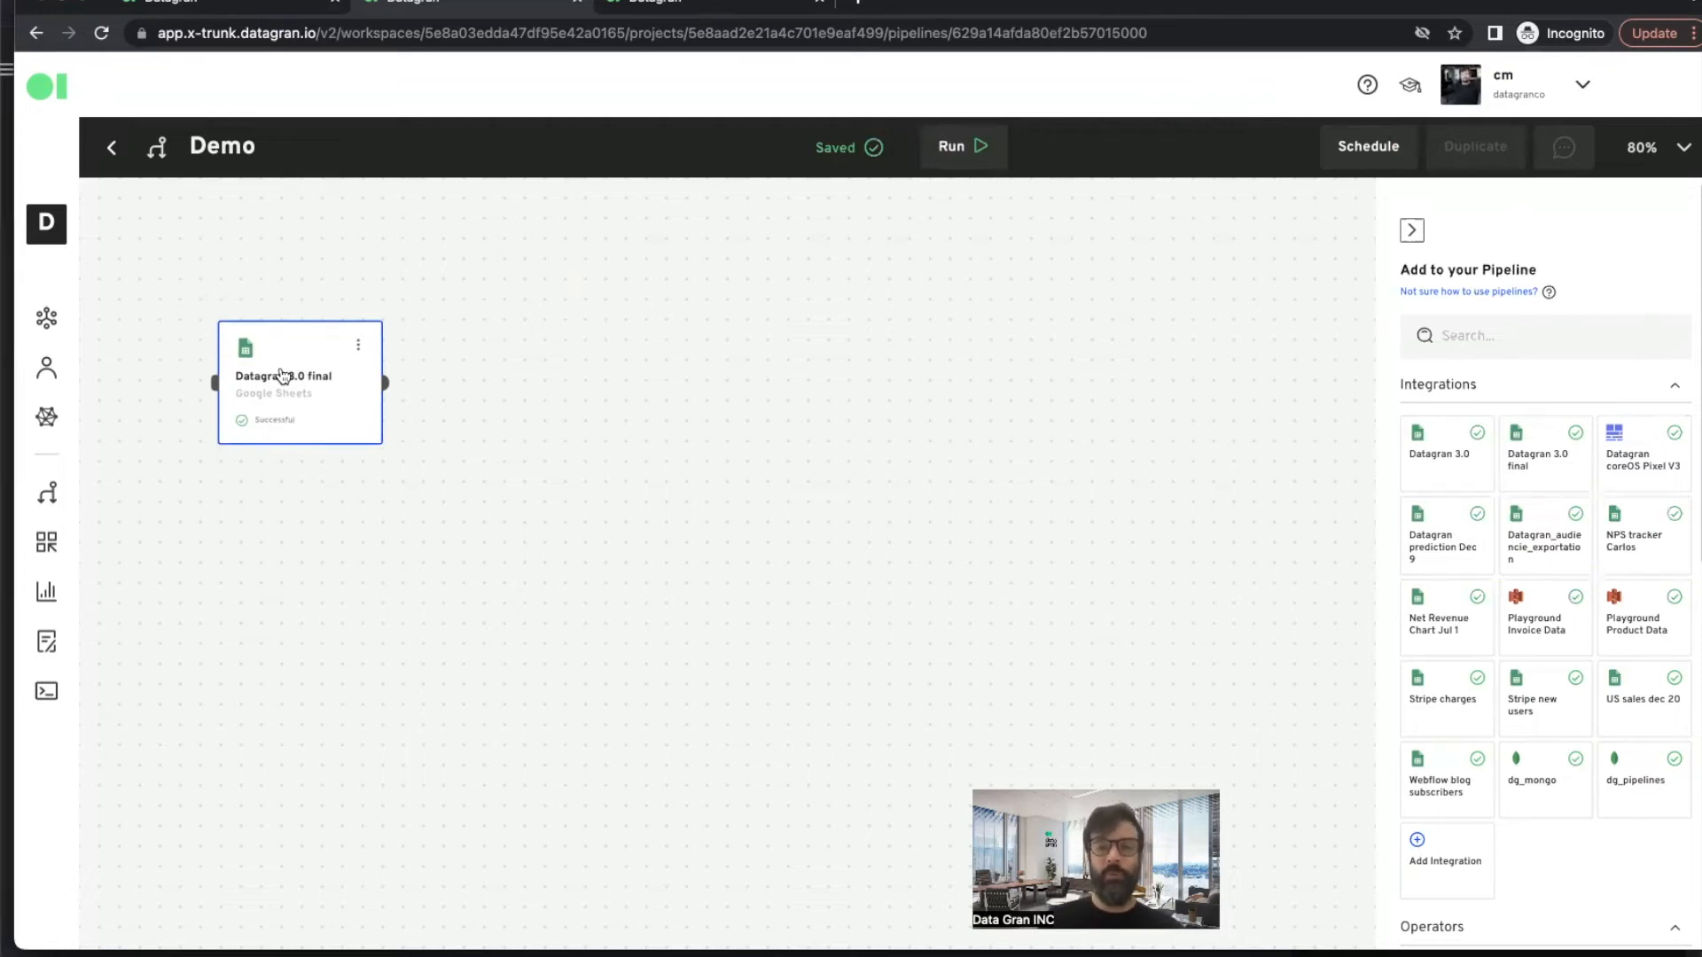
drag(283, 376, 285, 366)
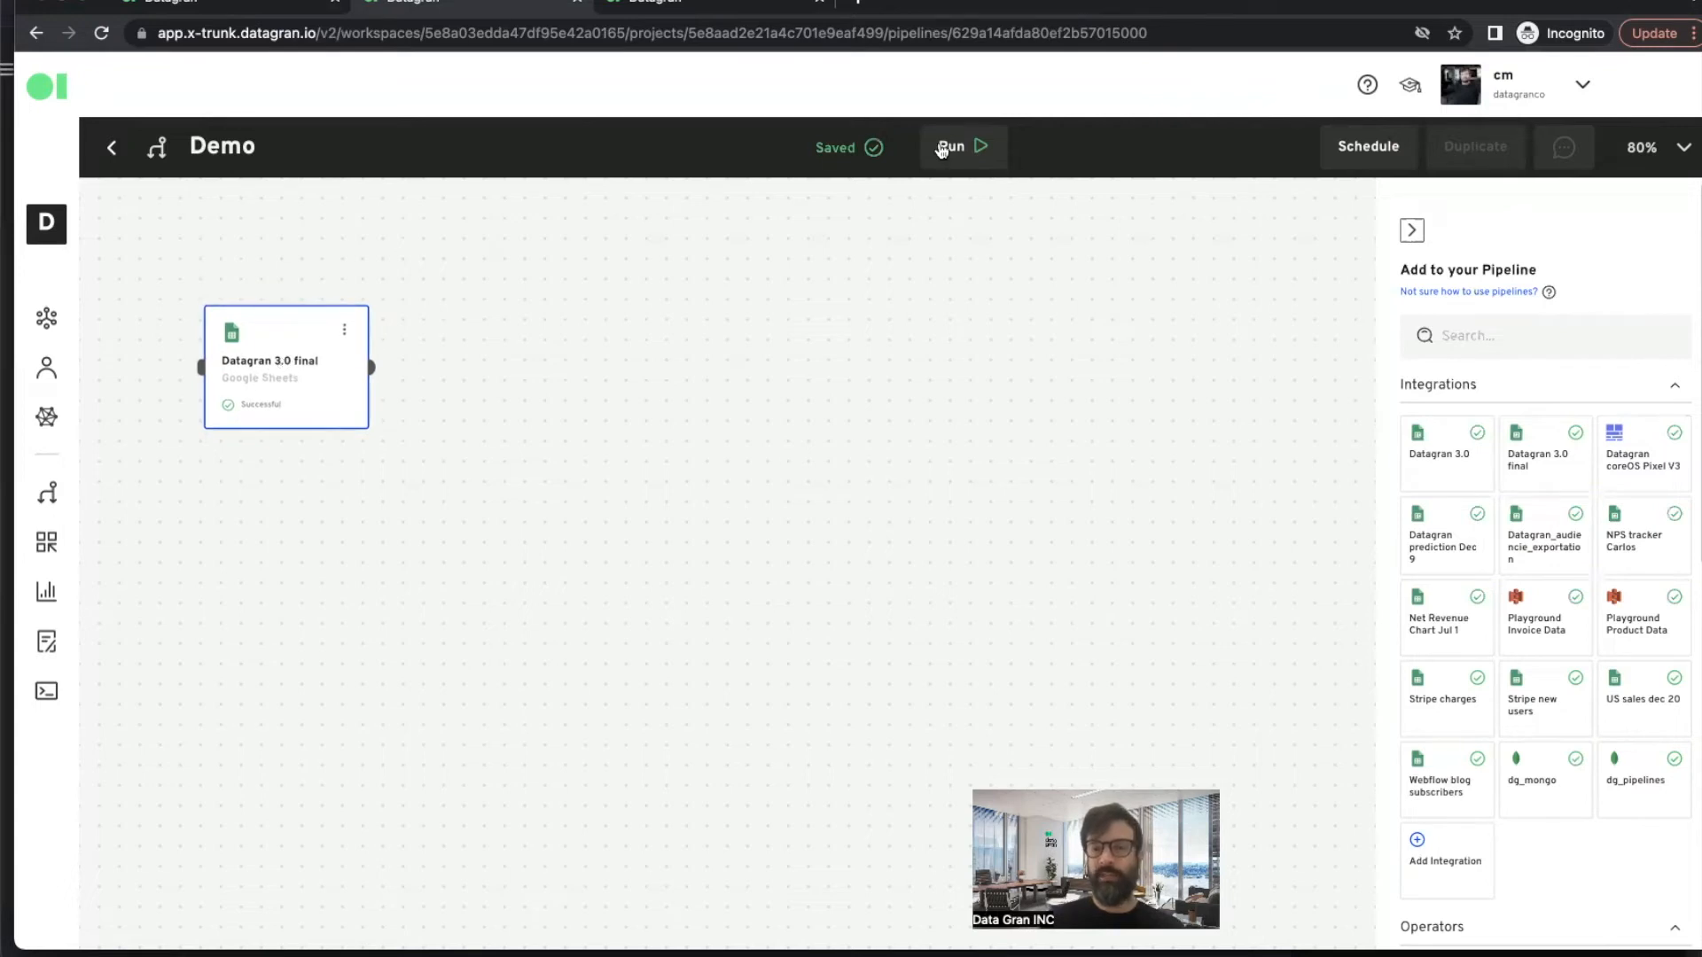
- Add an SQL operator to the right of the integration and connect the integration's output to it
scroll(1644, 568, down, 3)
scroll(1645, 567, down, 6)
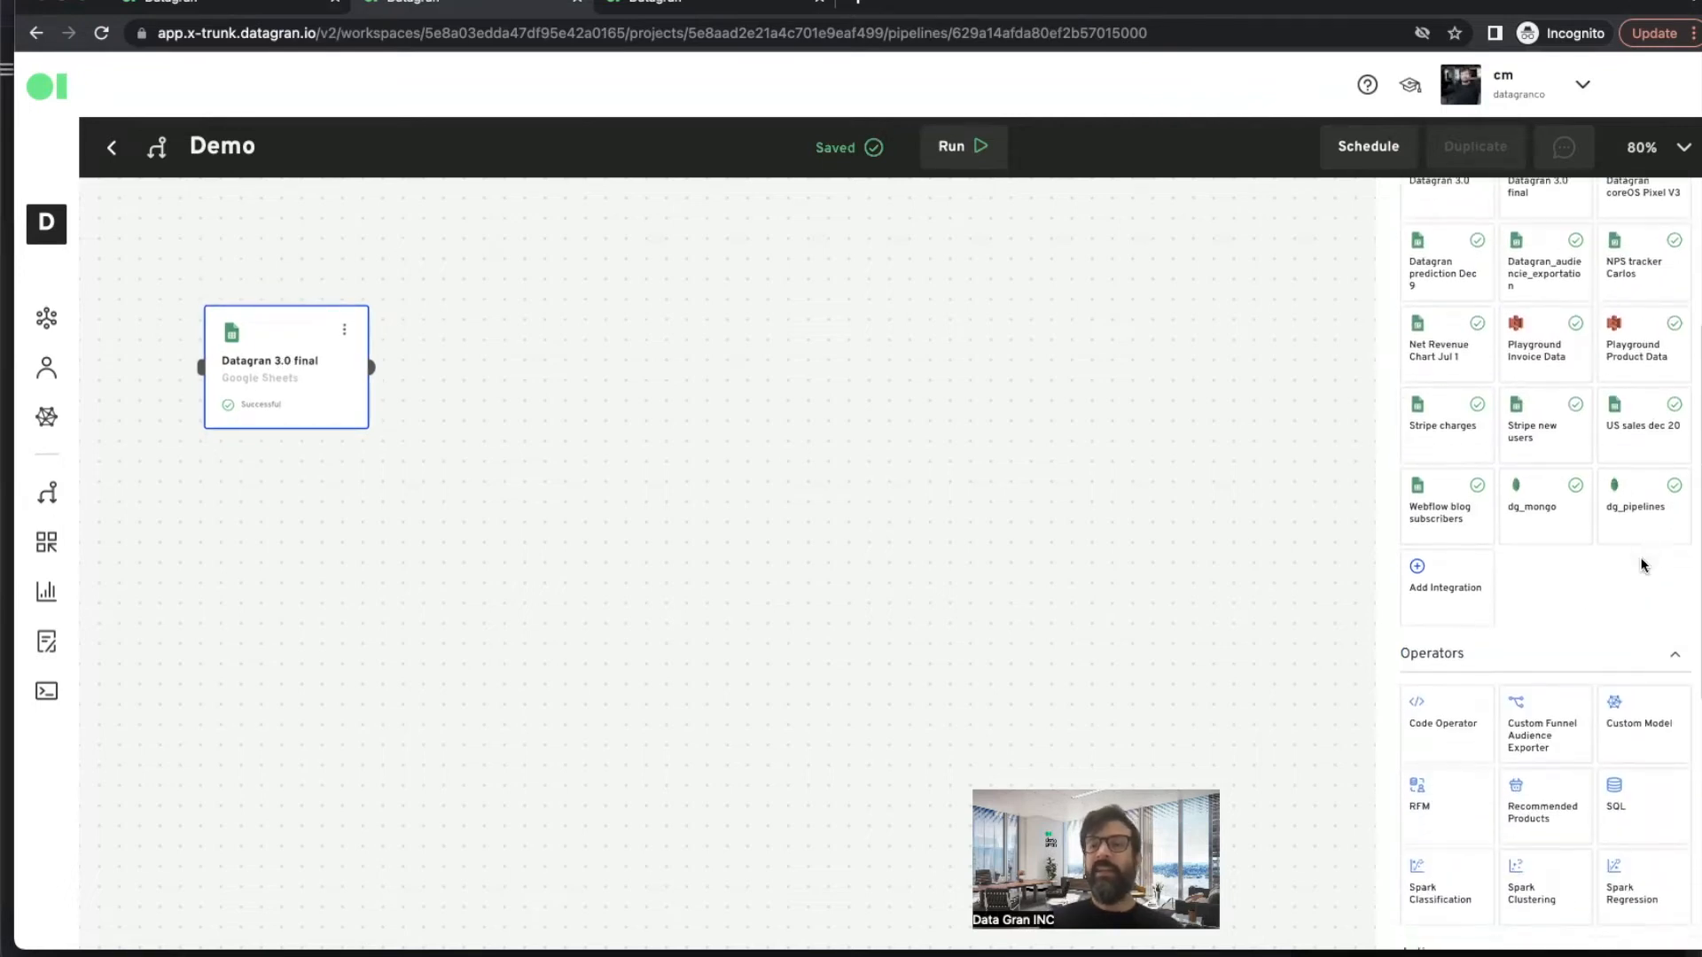
scroll(1644, 567, up, 4)
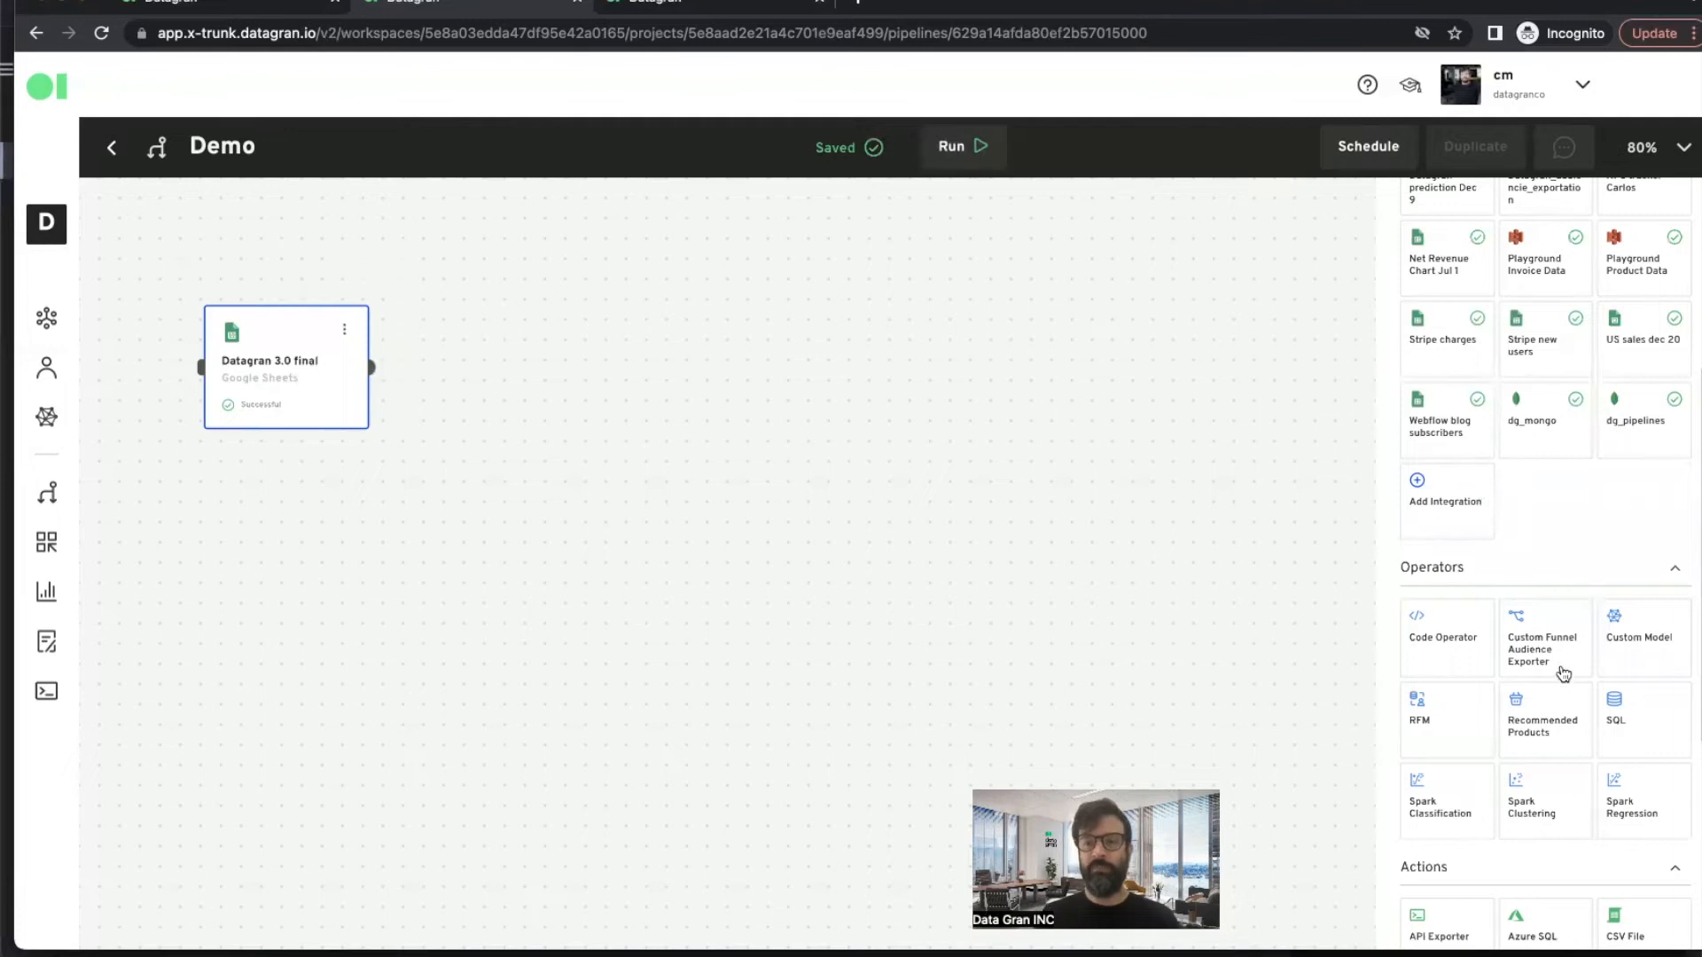
scroll(1560, 671, down, 3)
scroll(1563, 674, down, 1)
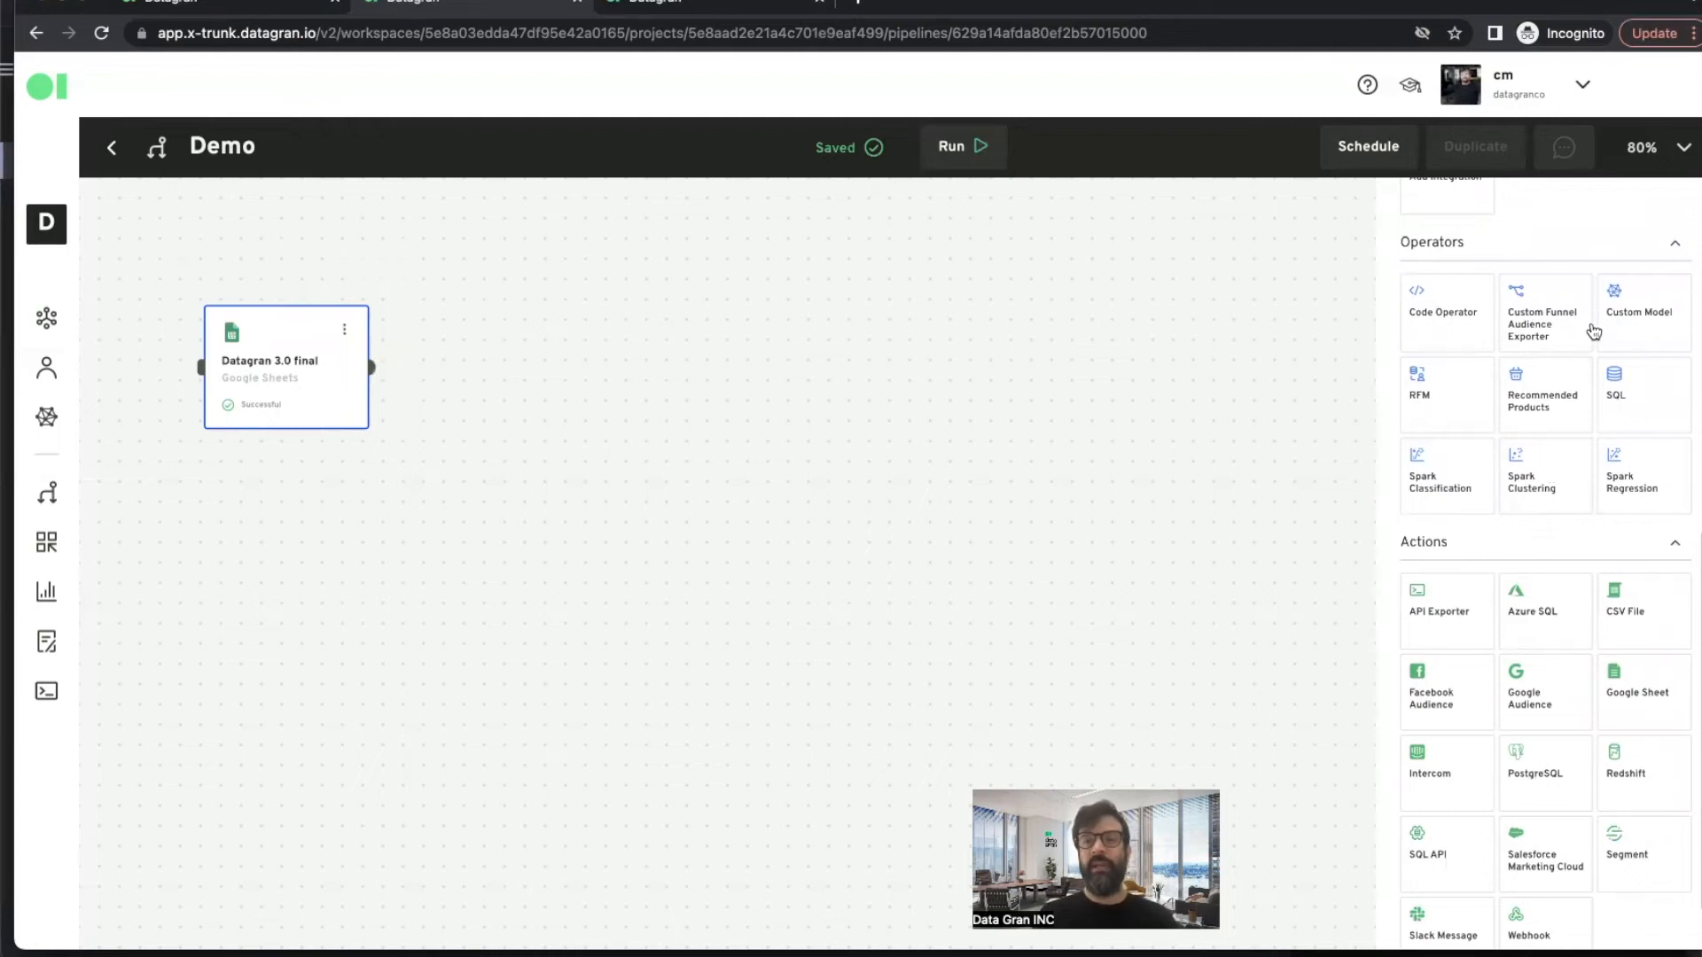
drag(1638, 394, 780, 443)
drag(801, 501, 545, 387)
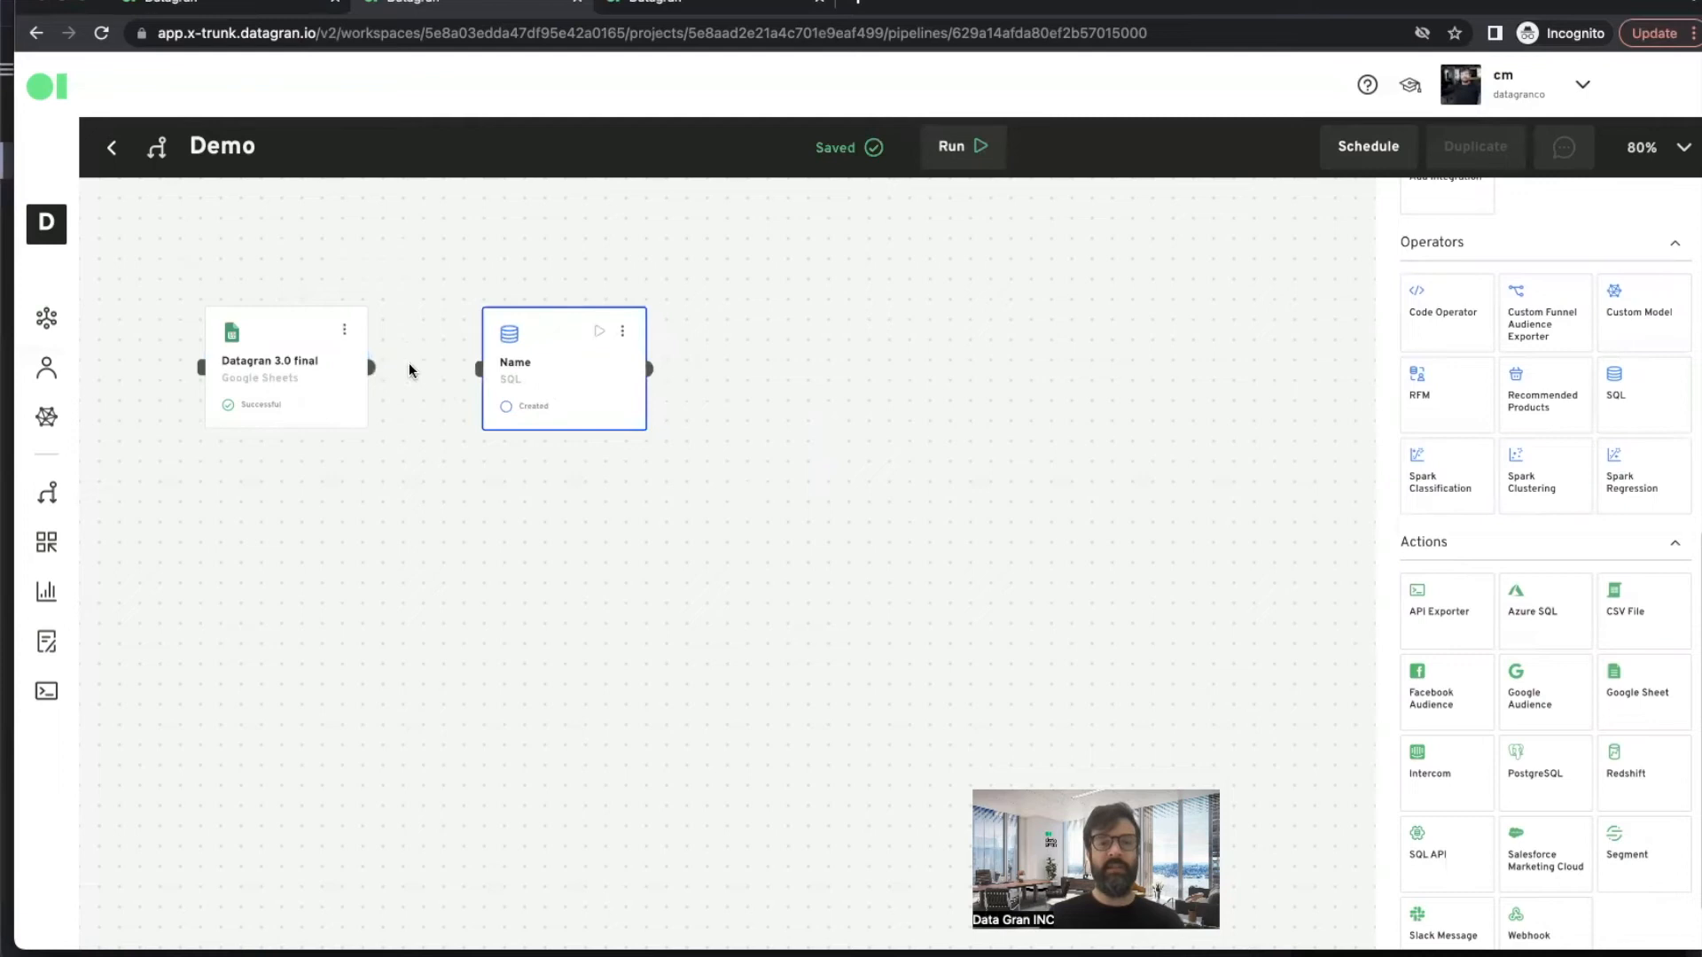
drag(439, 384, 505, 373)
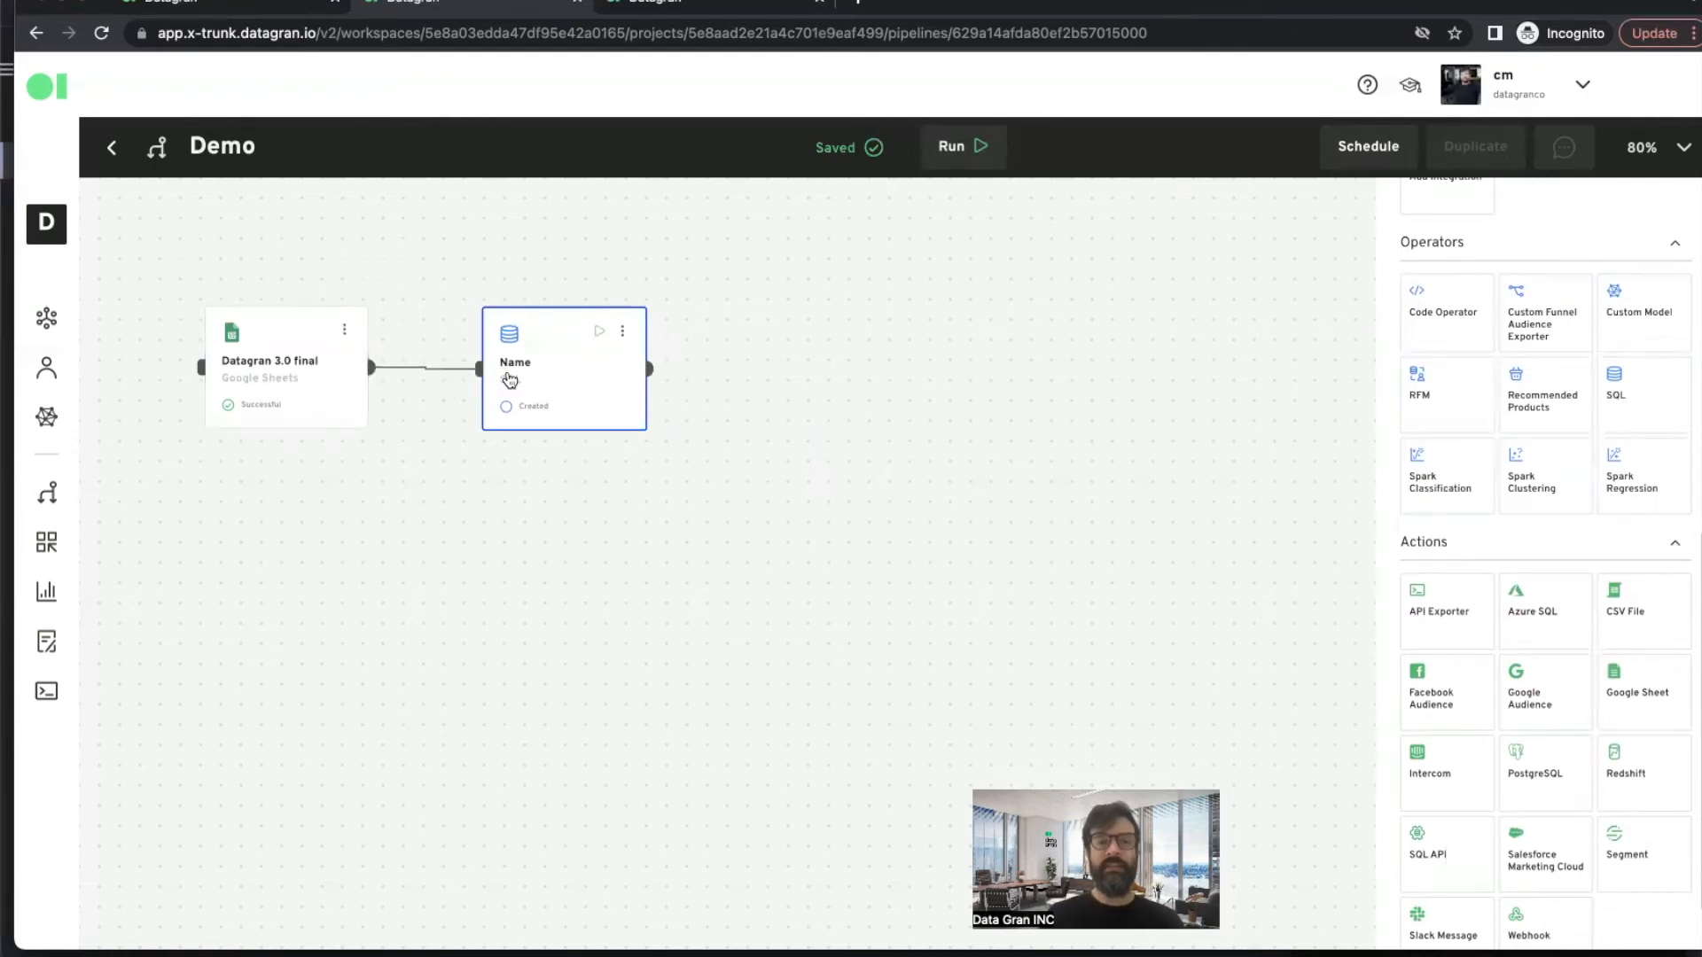
- Open the SQL operator's editor and save and run its query selecting from Datagran_3_0_Final__sheet1 with LIMIT 20
click(623, 337)
click(653, 390)
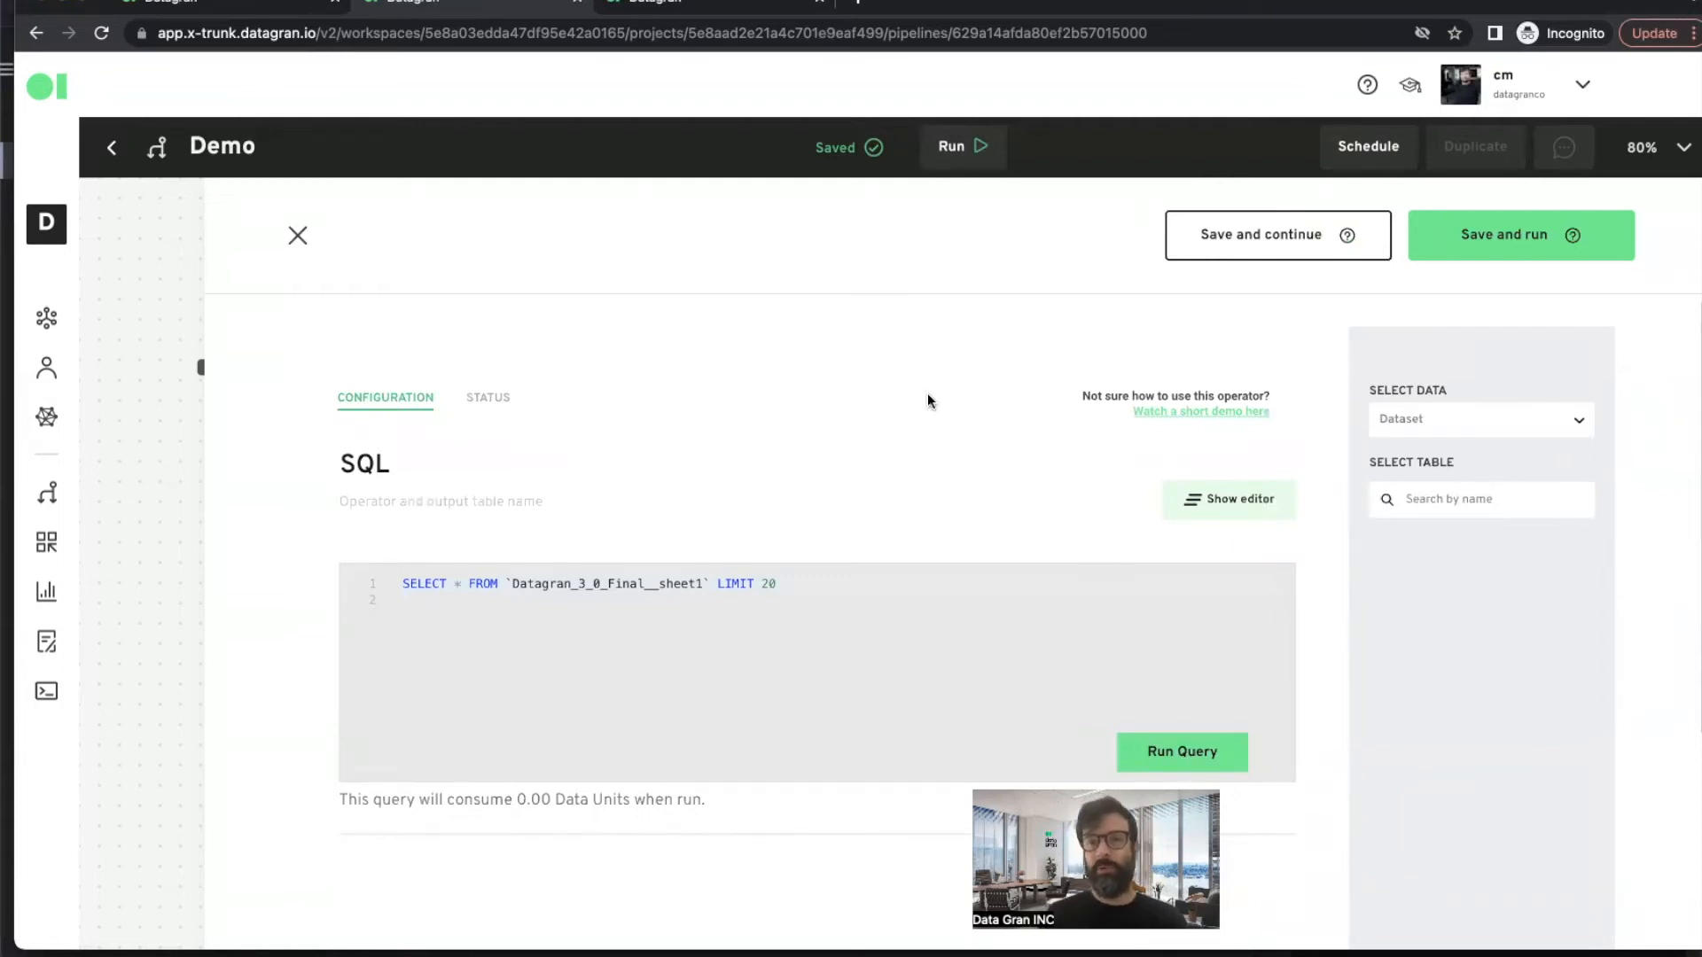
click(1527, 239)
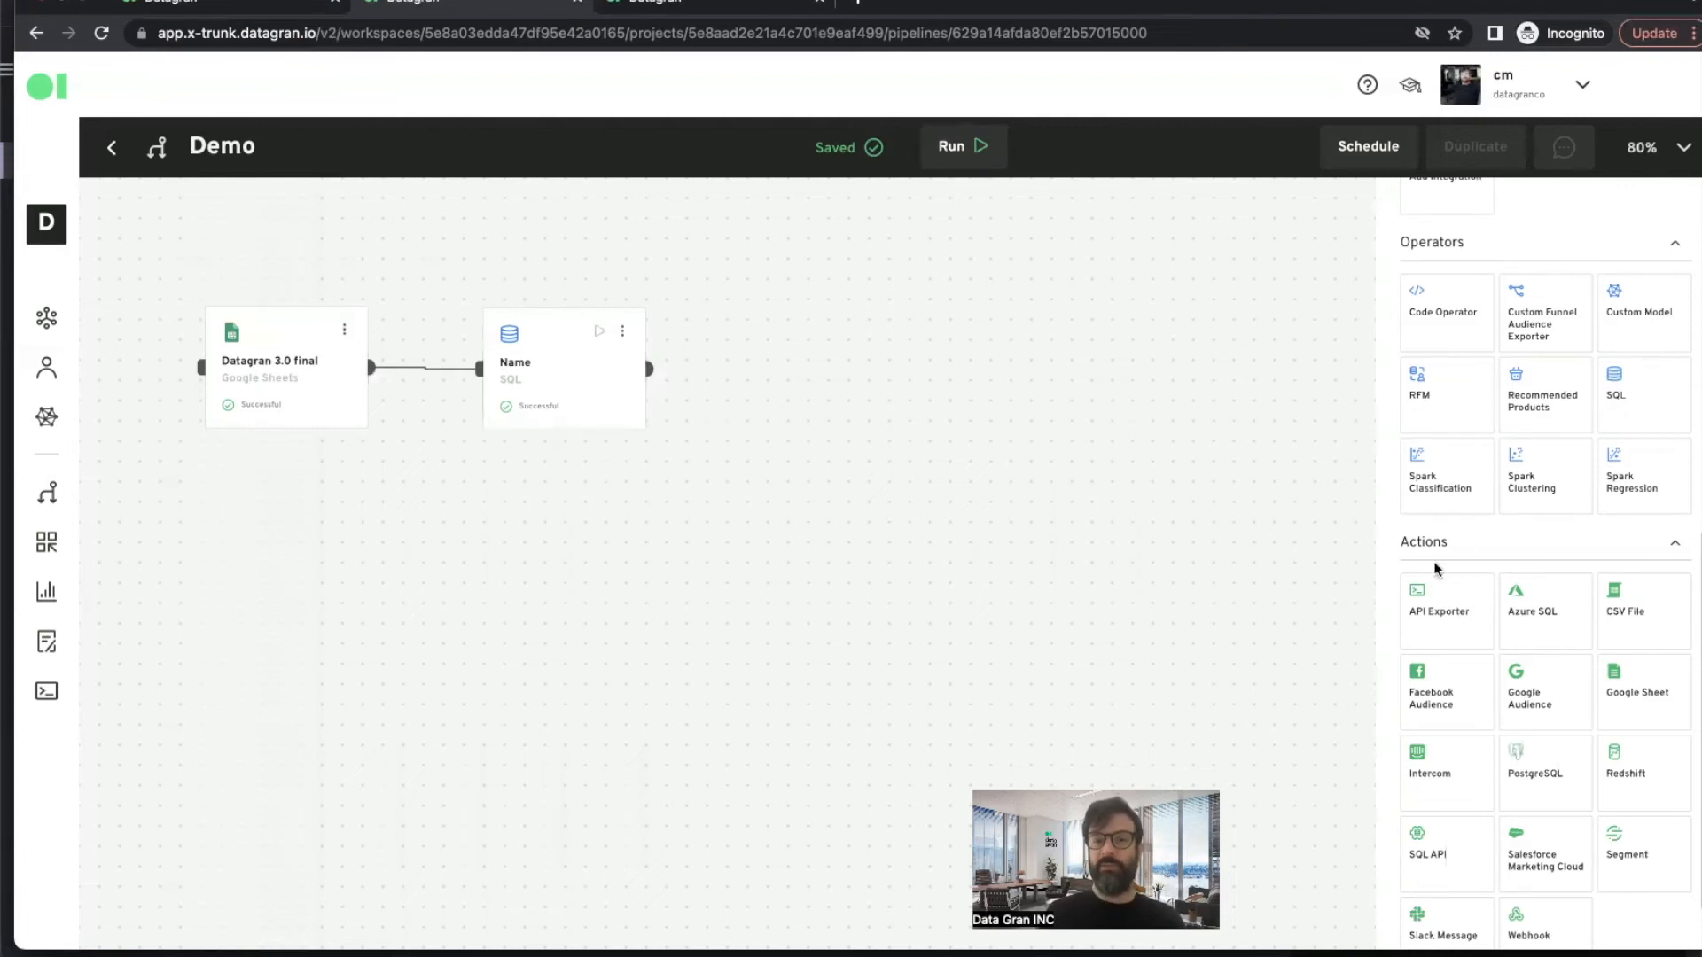
- Add a CSV File action after the SQL operator and connect the SQL output to it
scroll(1555, 690, down, 1)
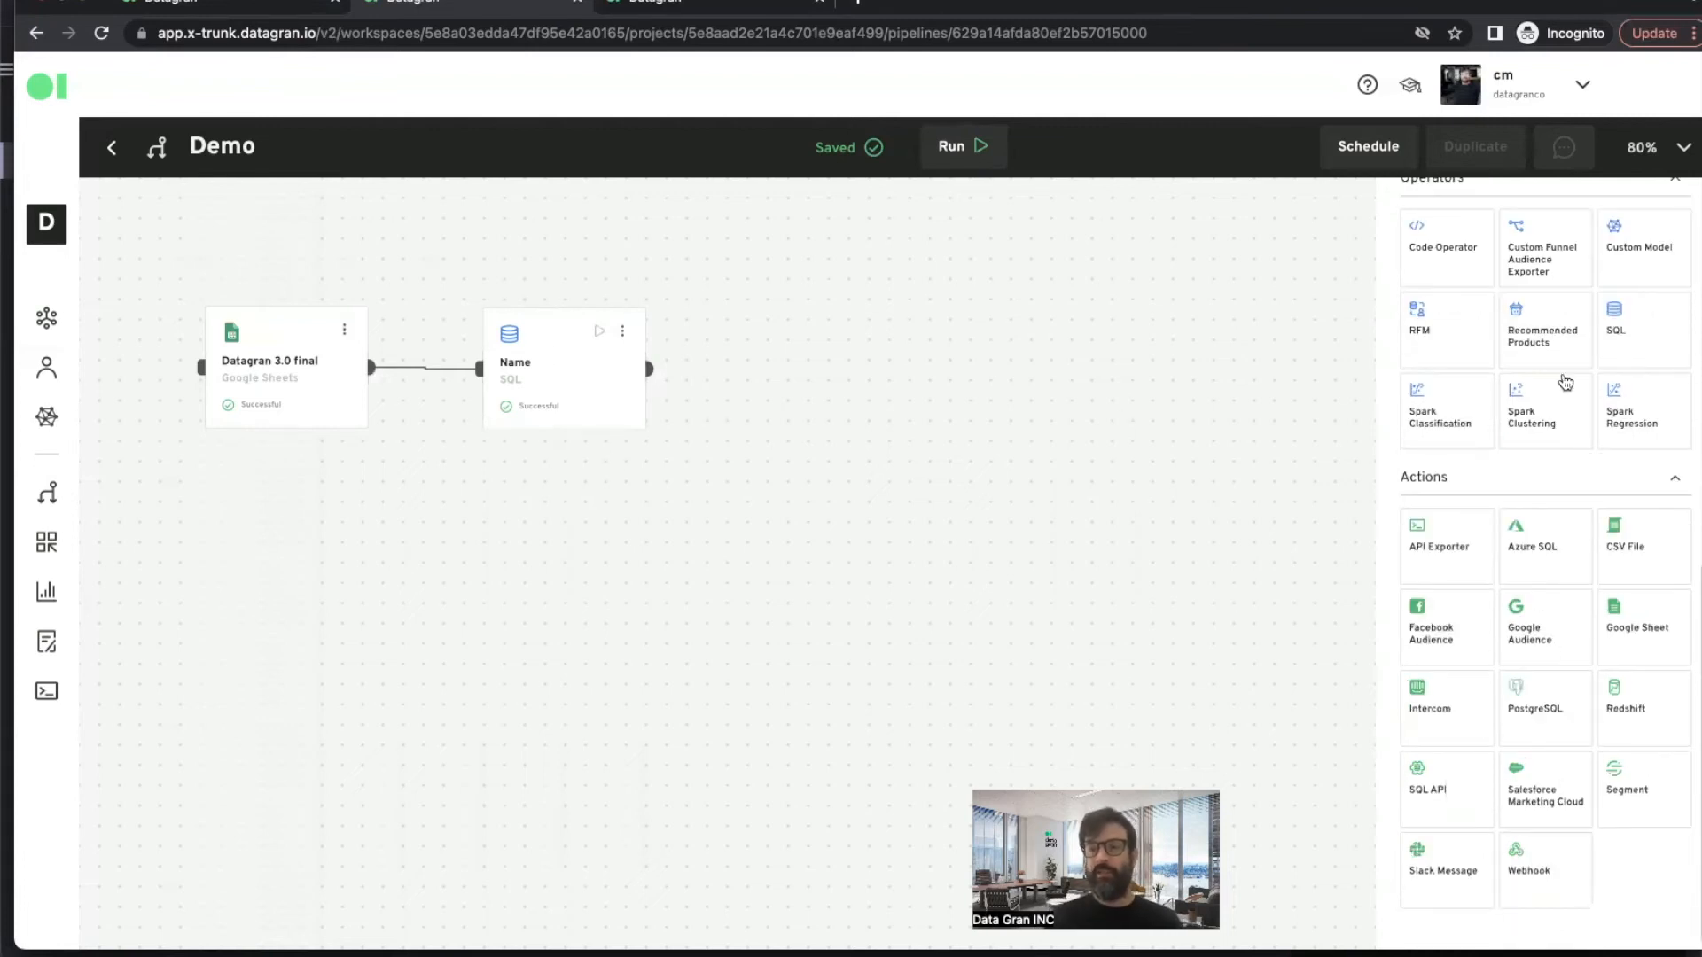
drag(1629, 545, 817, 357)
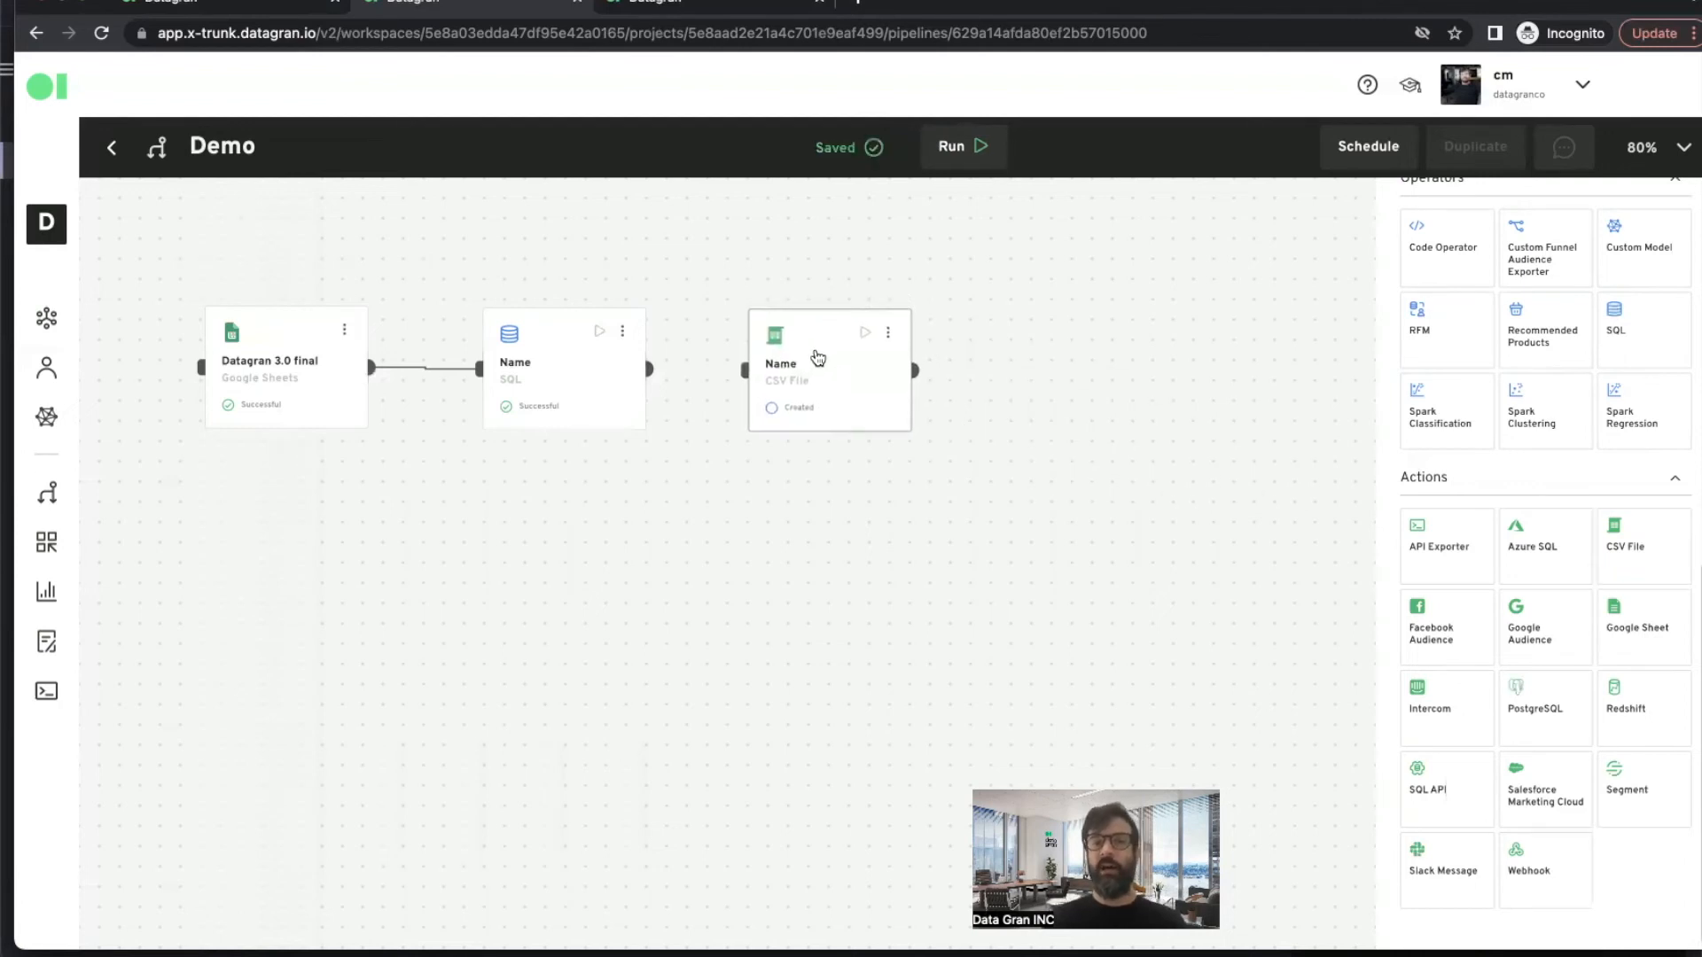
drag(649, 369, 760, 380)
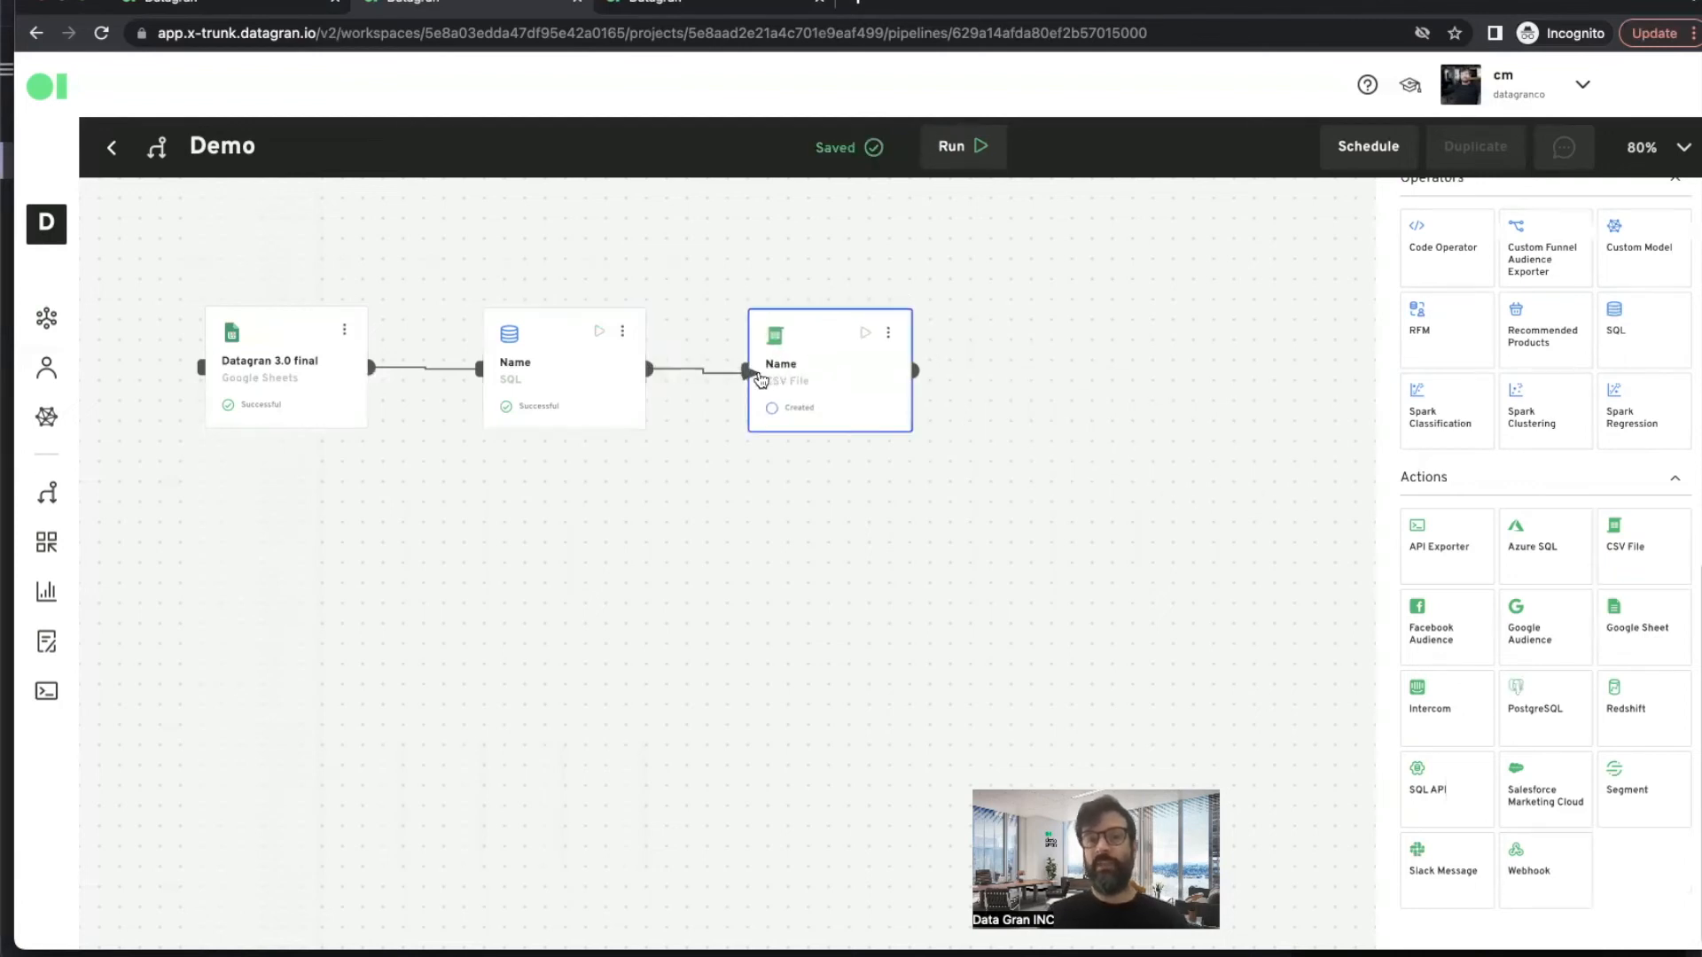
- Open the CSV File action's editor and name the action Test
click(888, 334)
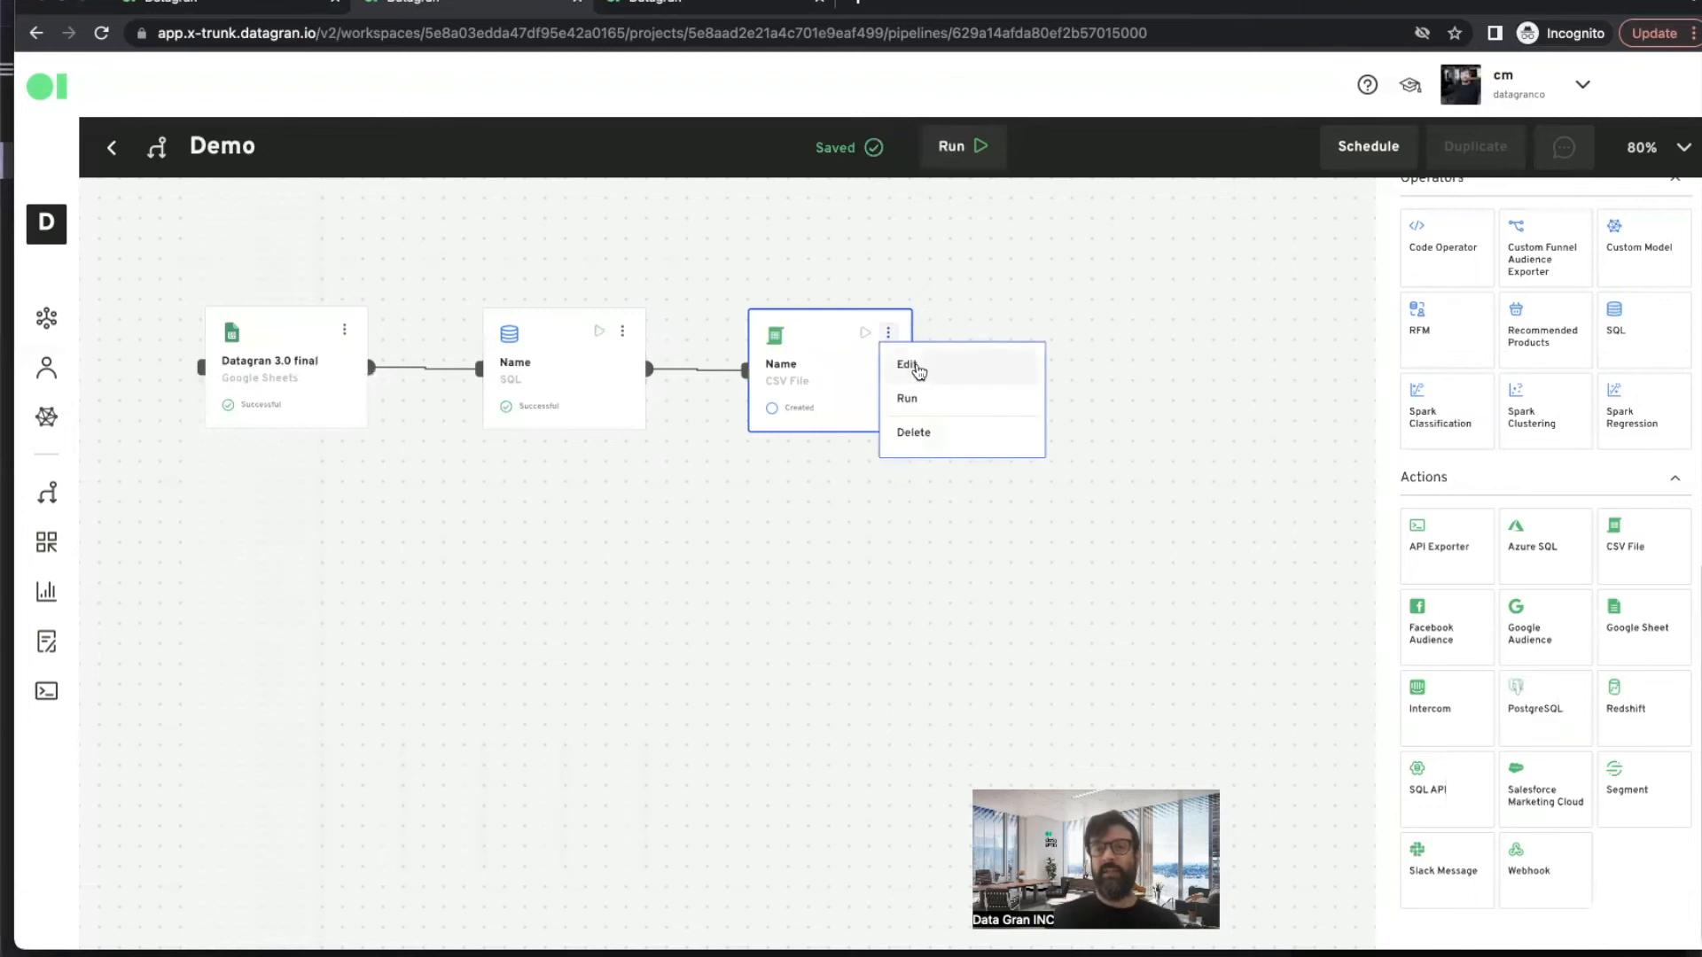
click(918, 372)
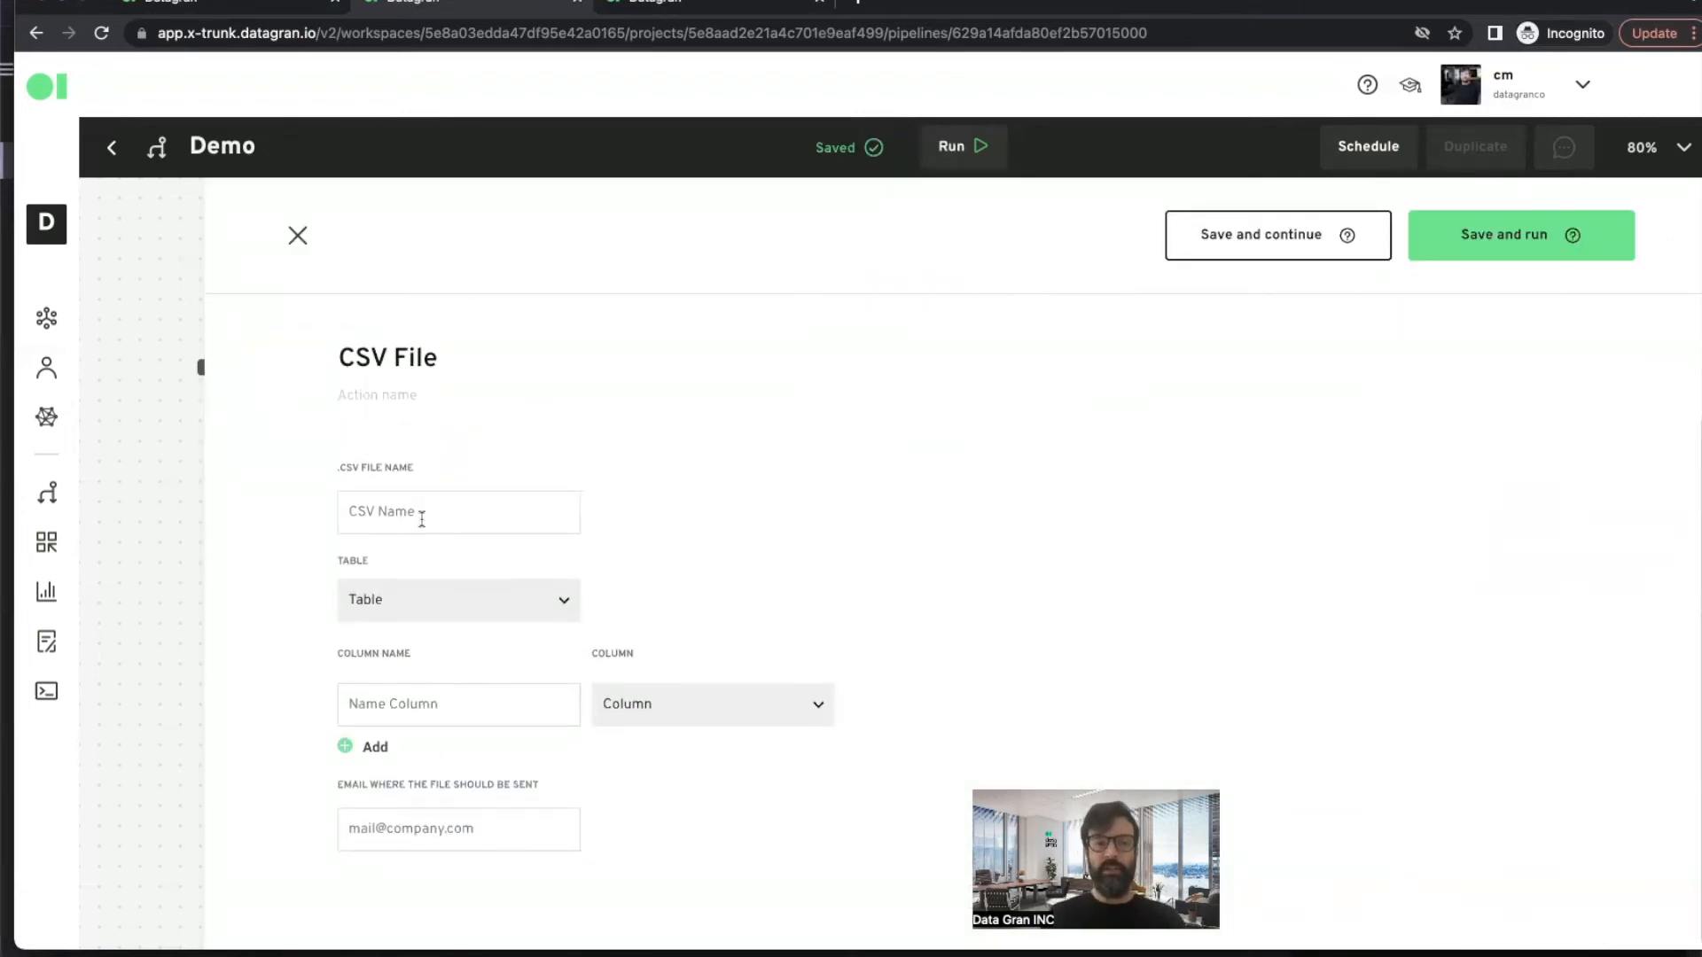
double_click(396, 364)
triple_click(396, 363)
text(Test)
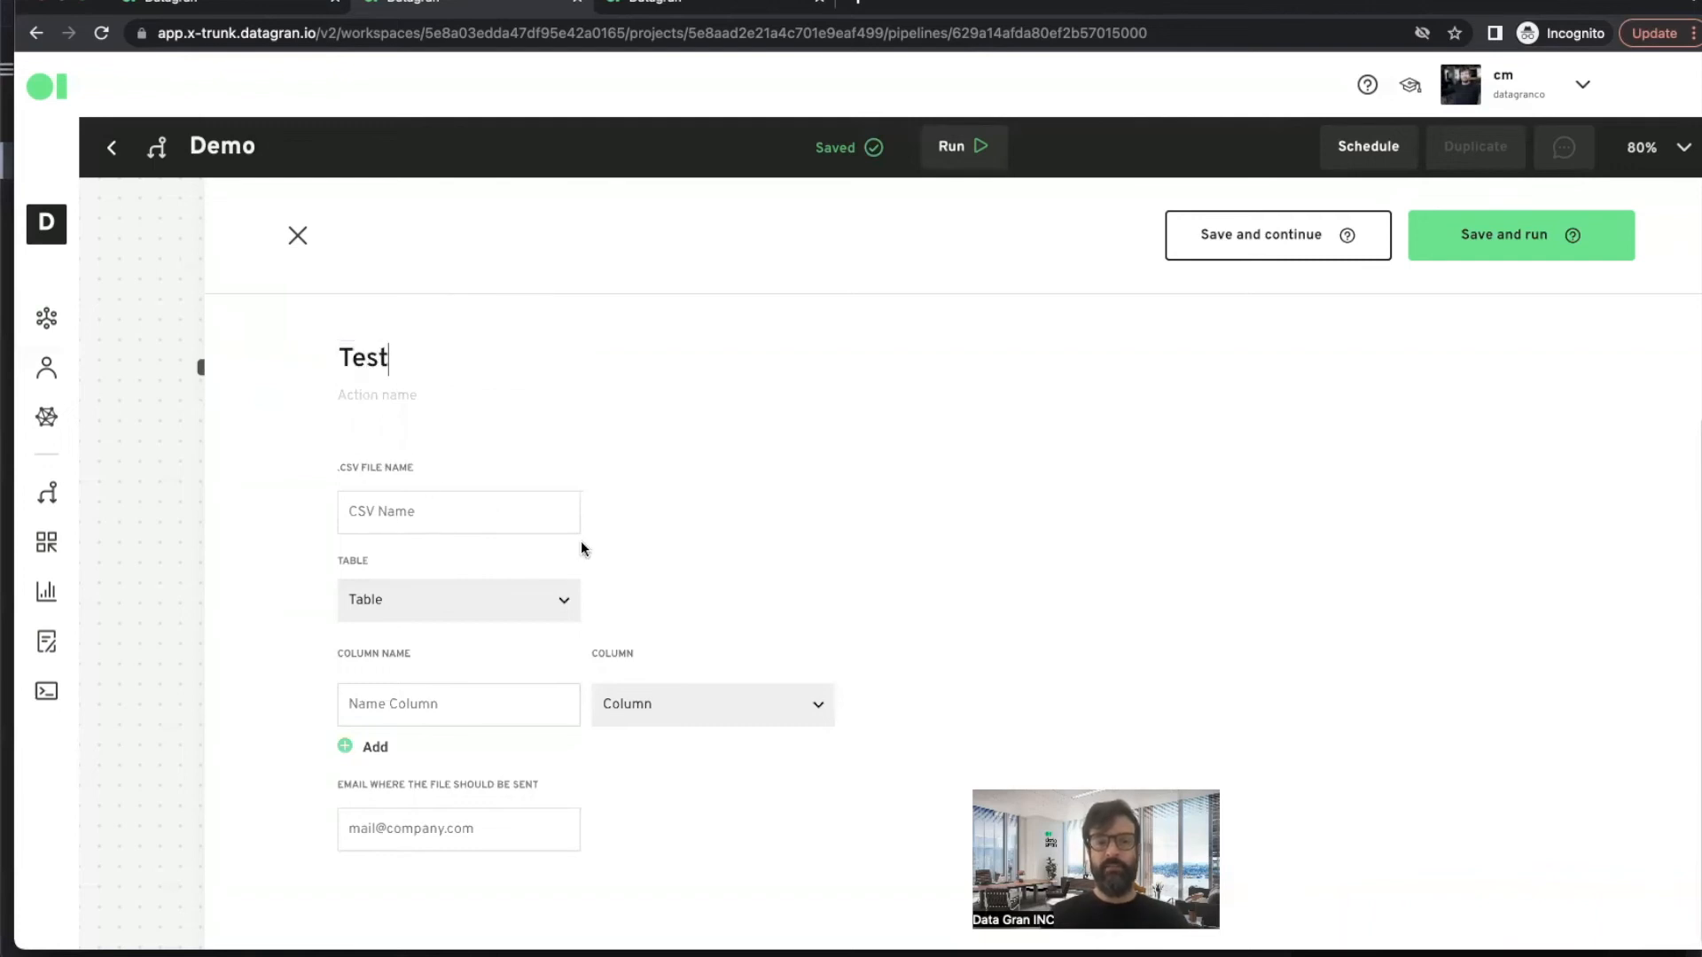
- Set the CSV action's table to SQL and its first column name to test
click(437, 604)
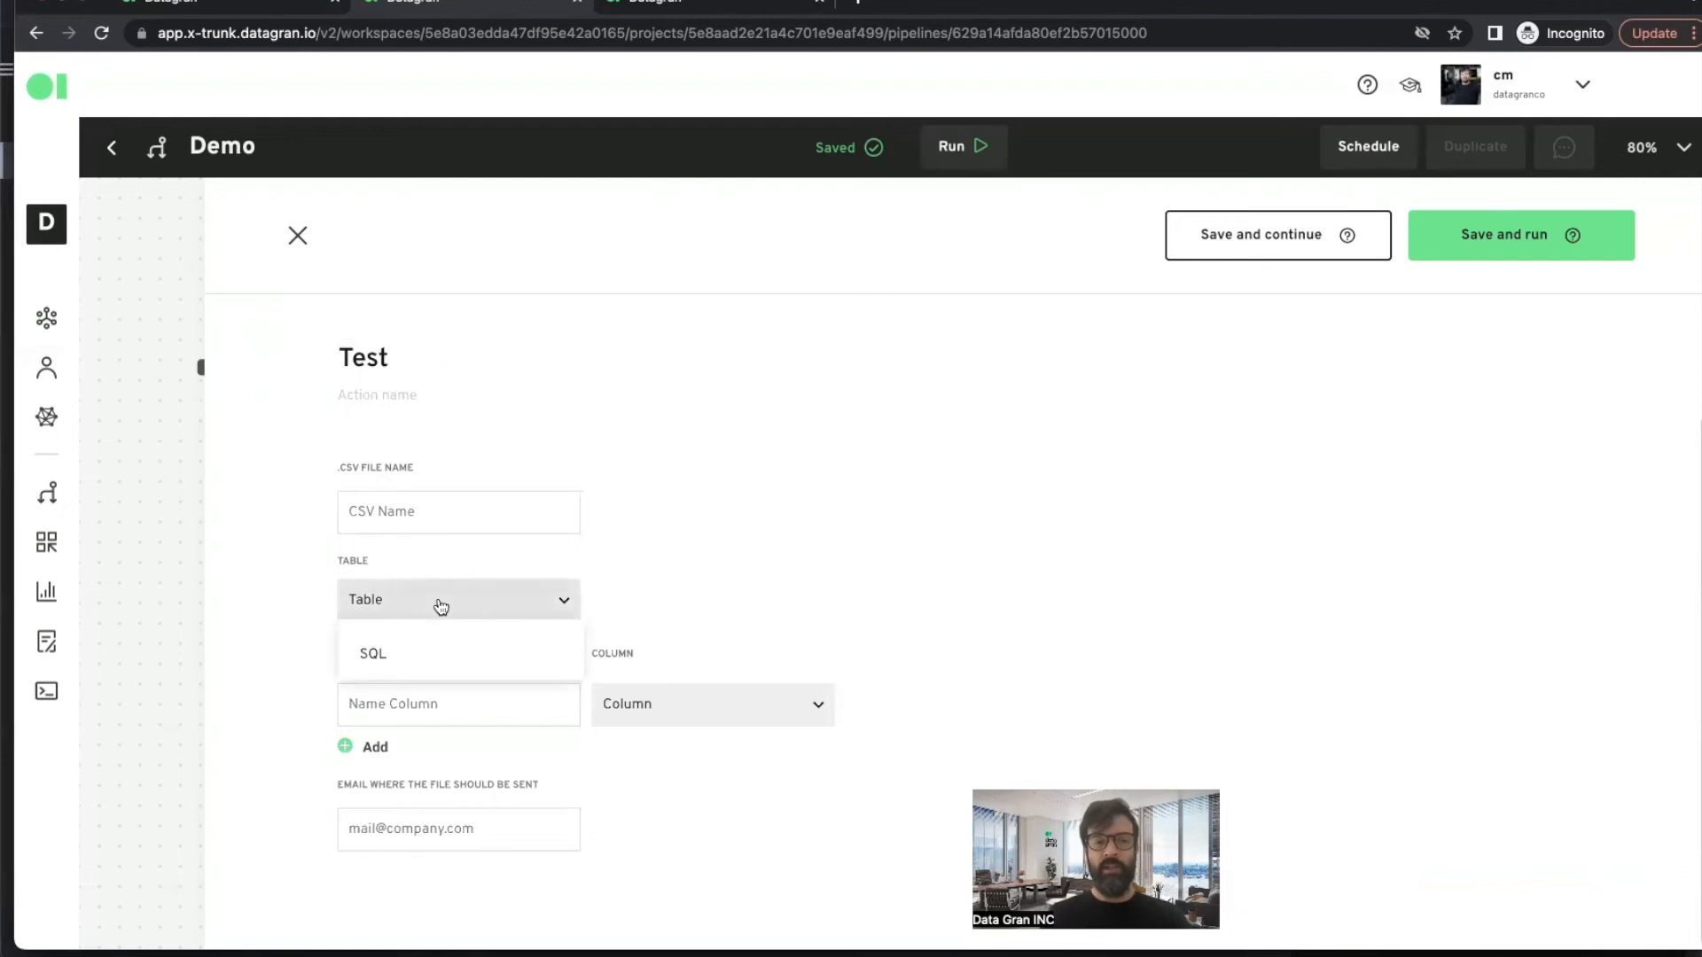
click(396, 654)
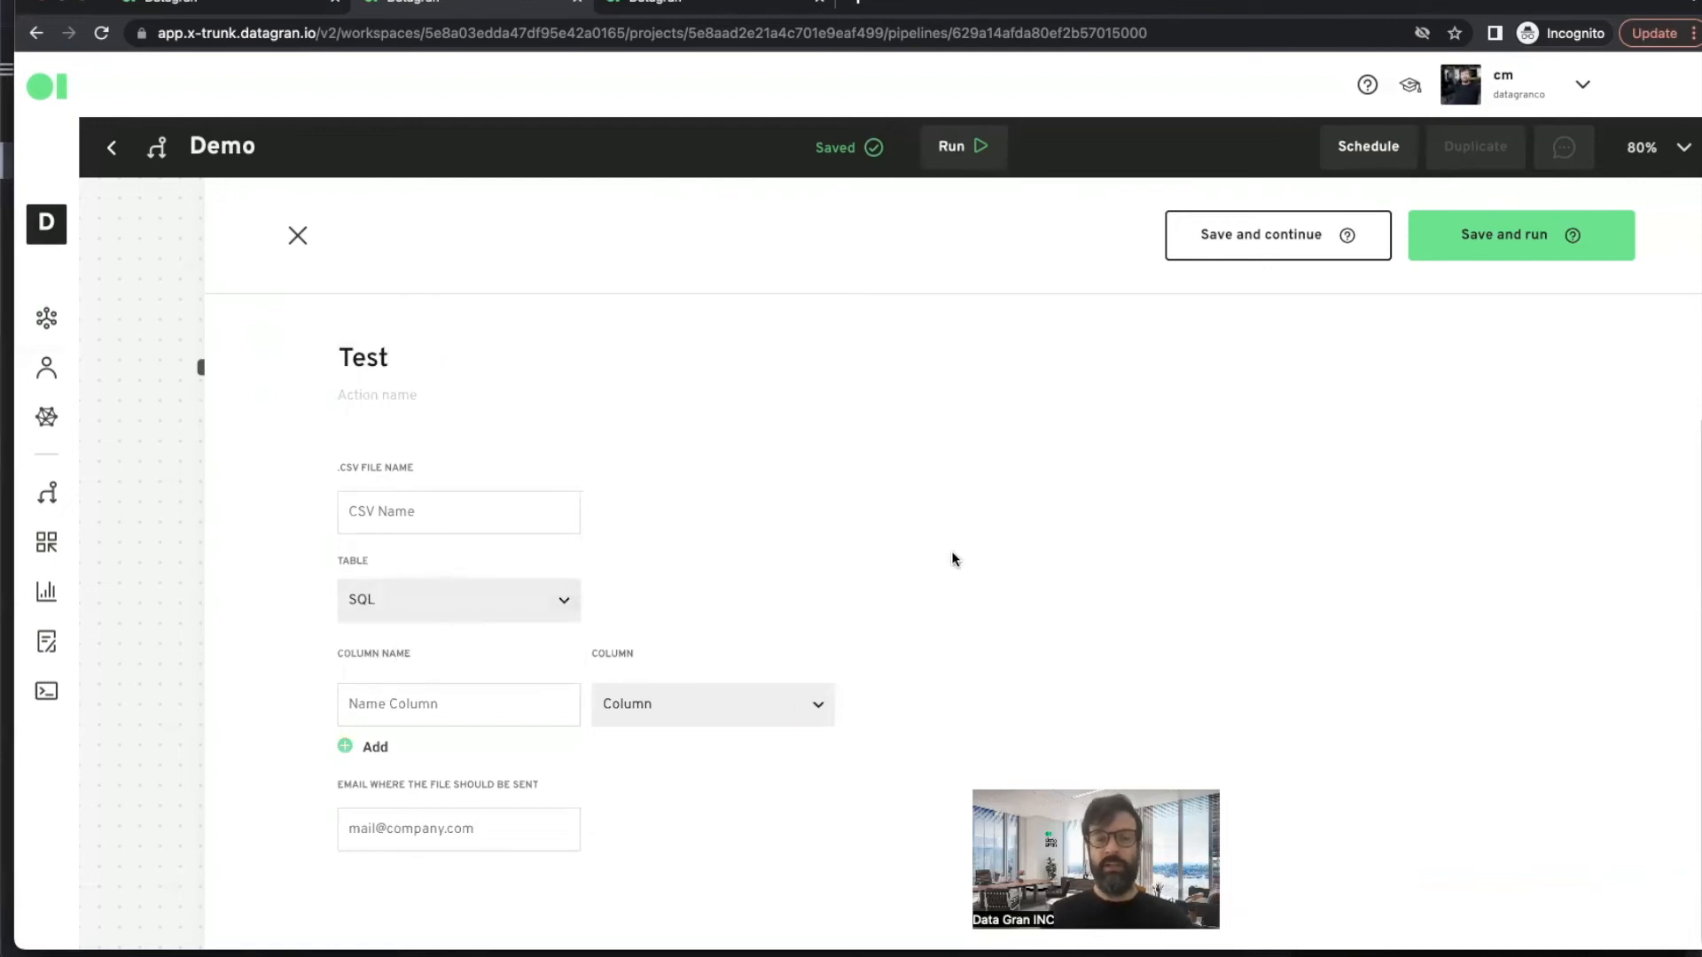
click(448, 701)
text(test)
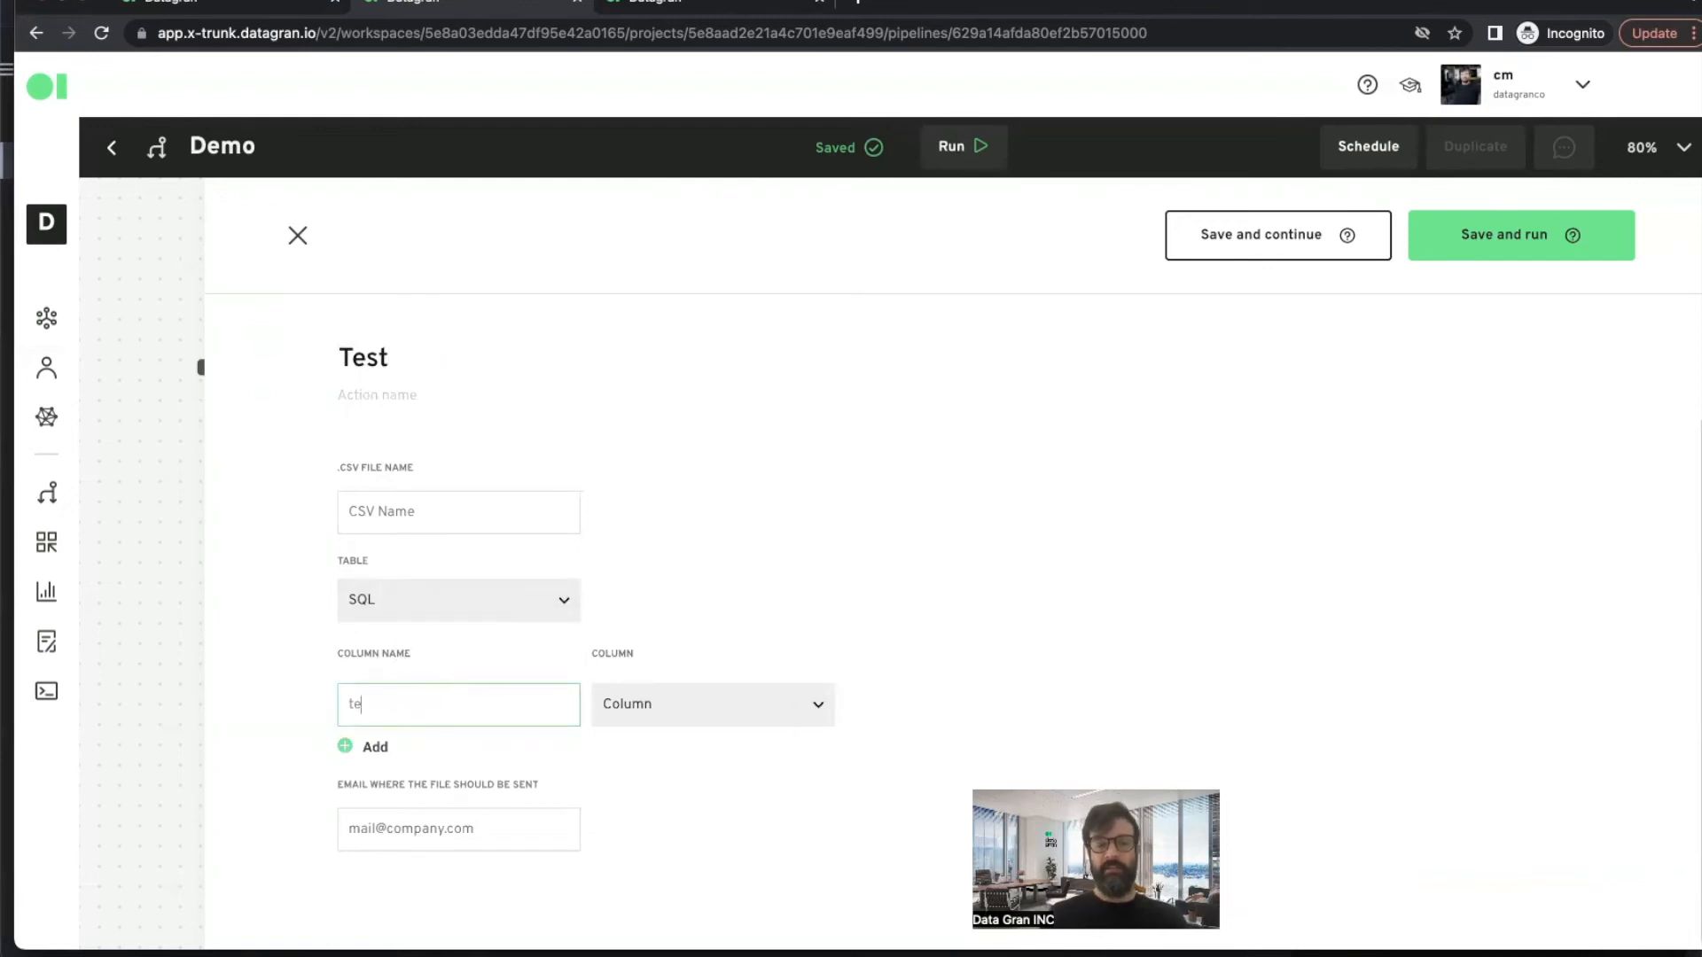
- Map the test column to Month and enter the recipient's e-mail address where the file should be sent
click(653, 709)
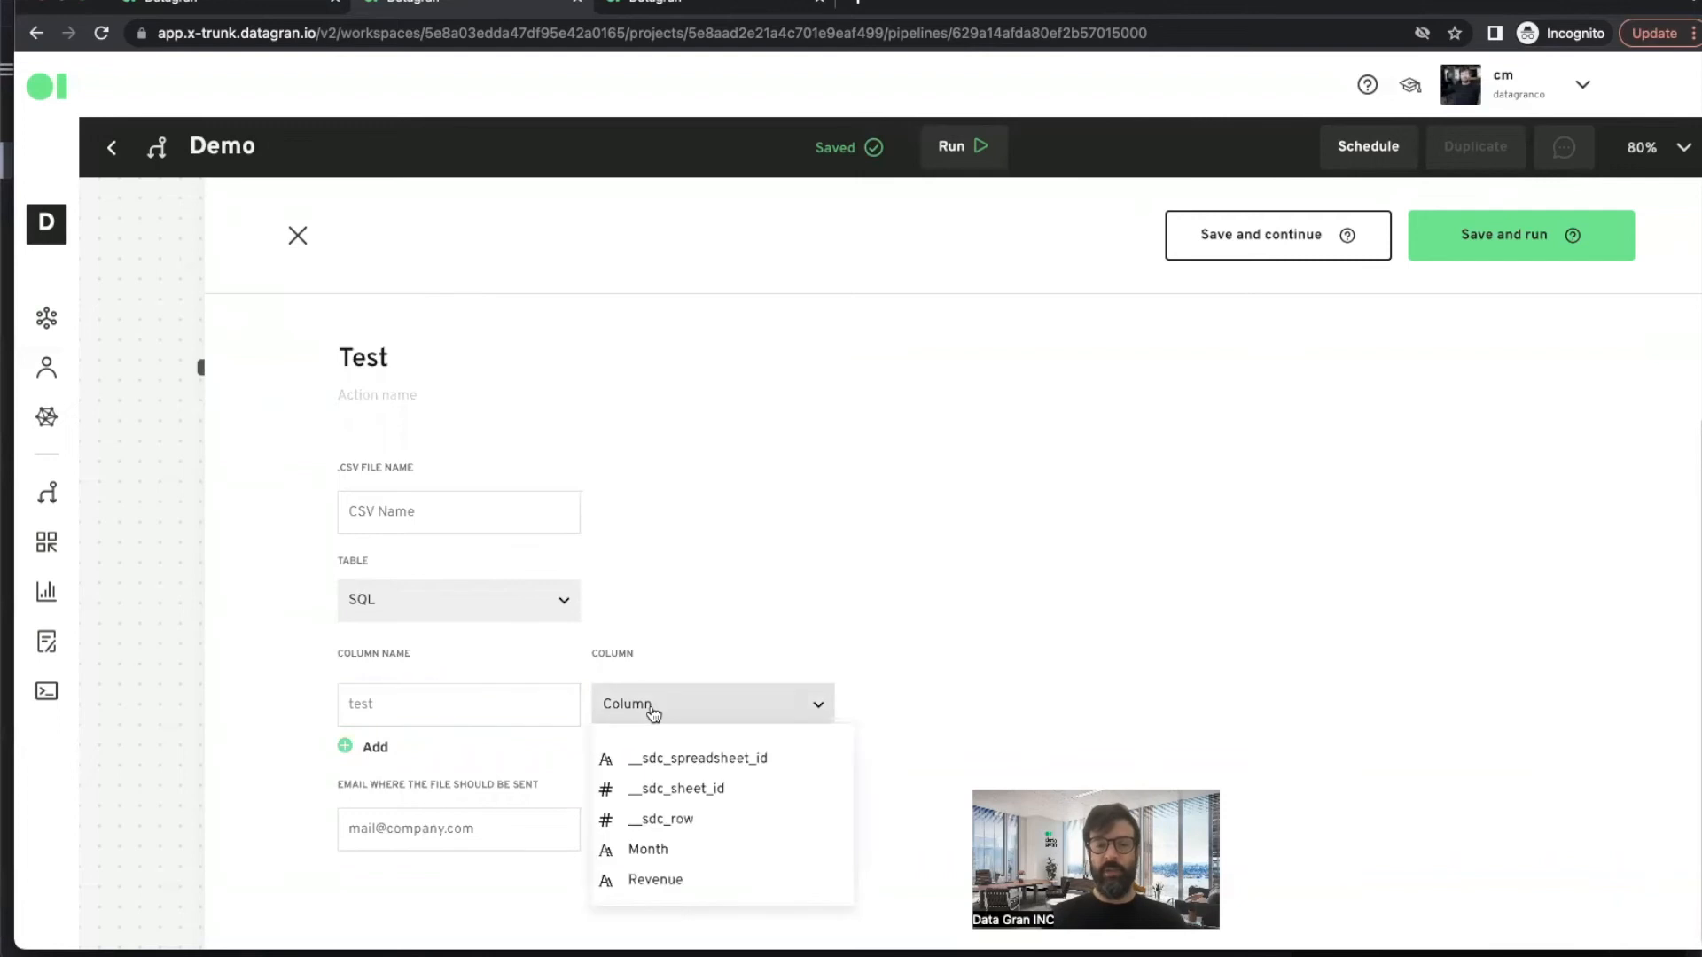
click(660, 851)
click(439, 839)
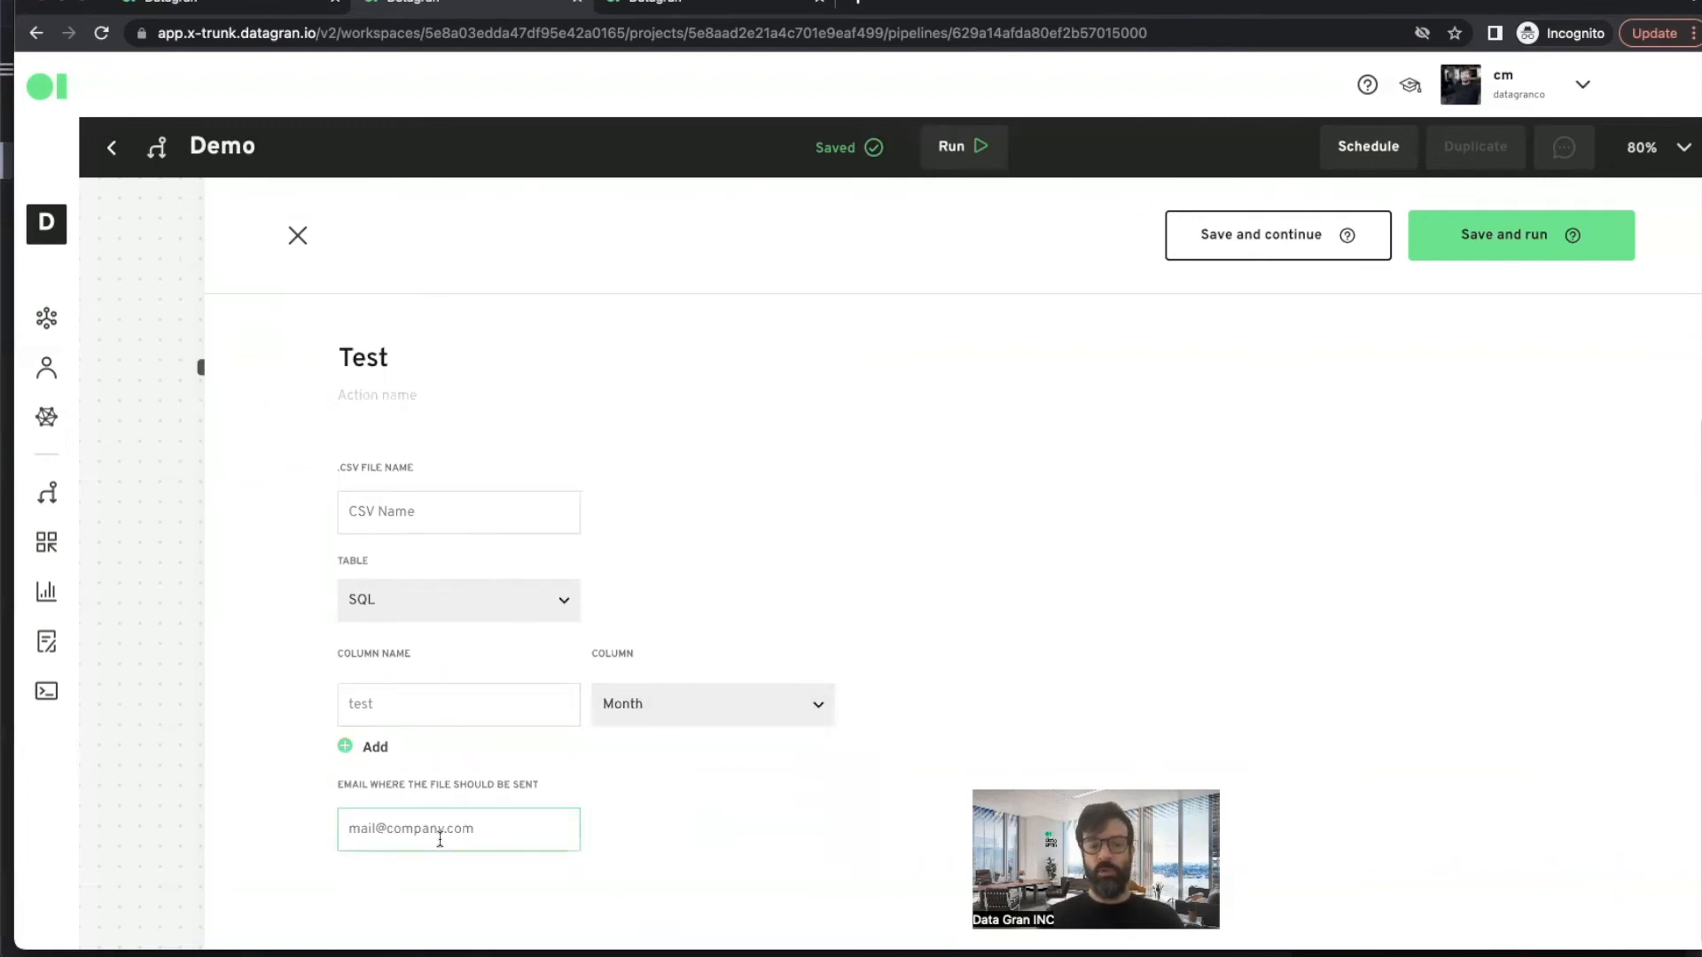
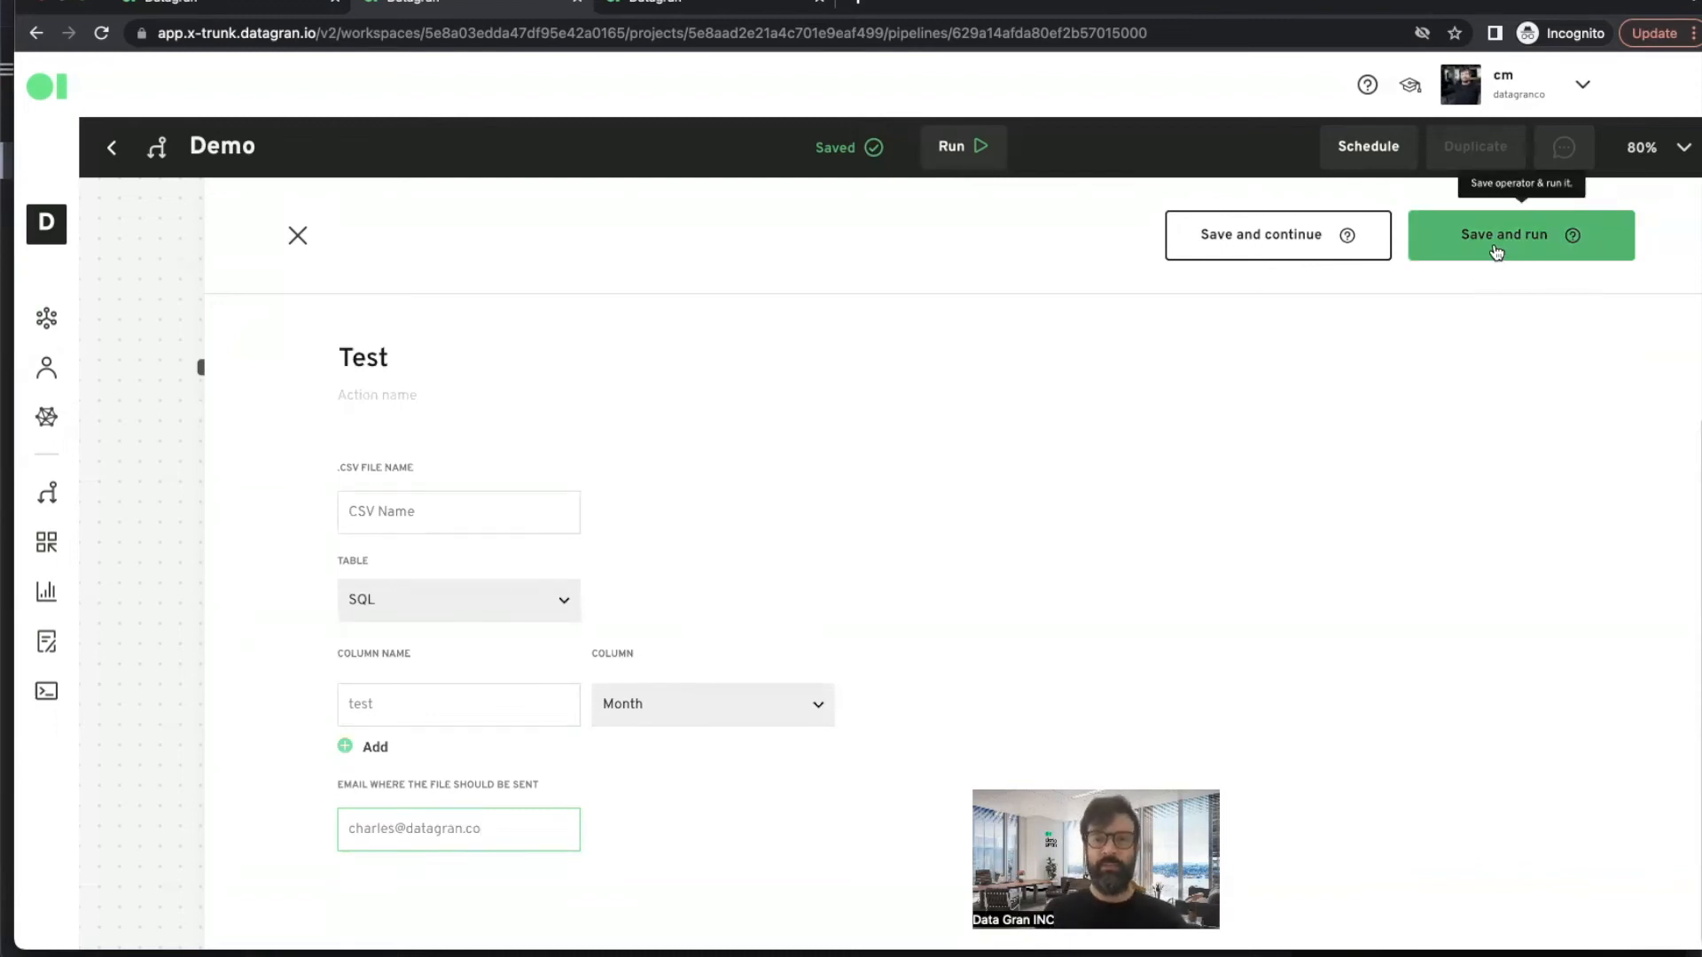
- Set the CSV file name to test and save the CSV File action, continuing to the pipeline
click(1275, 252)
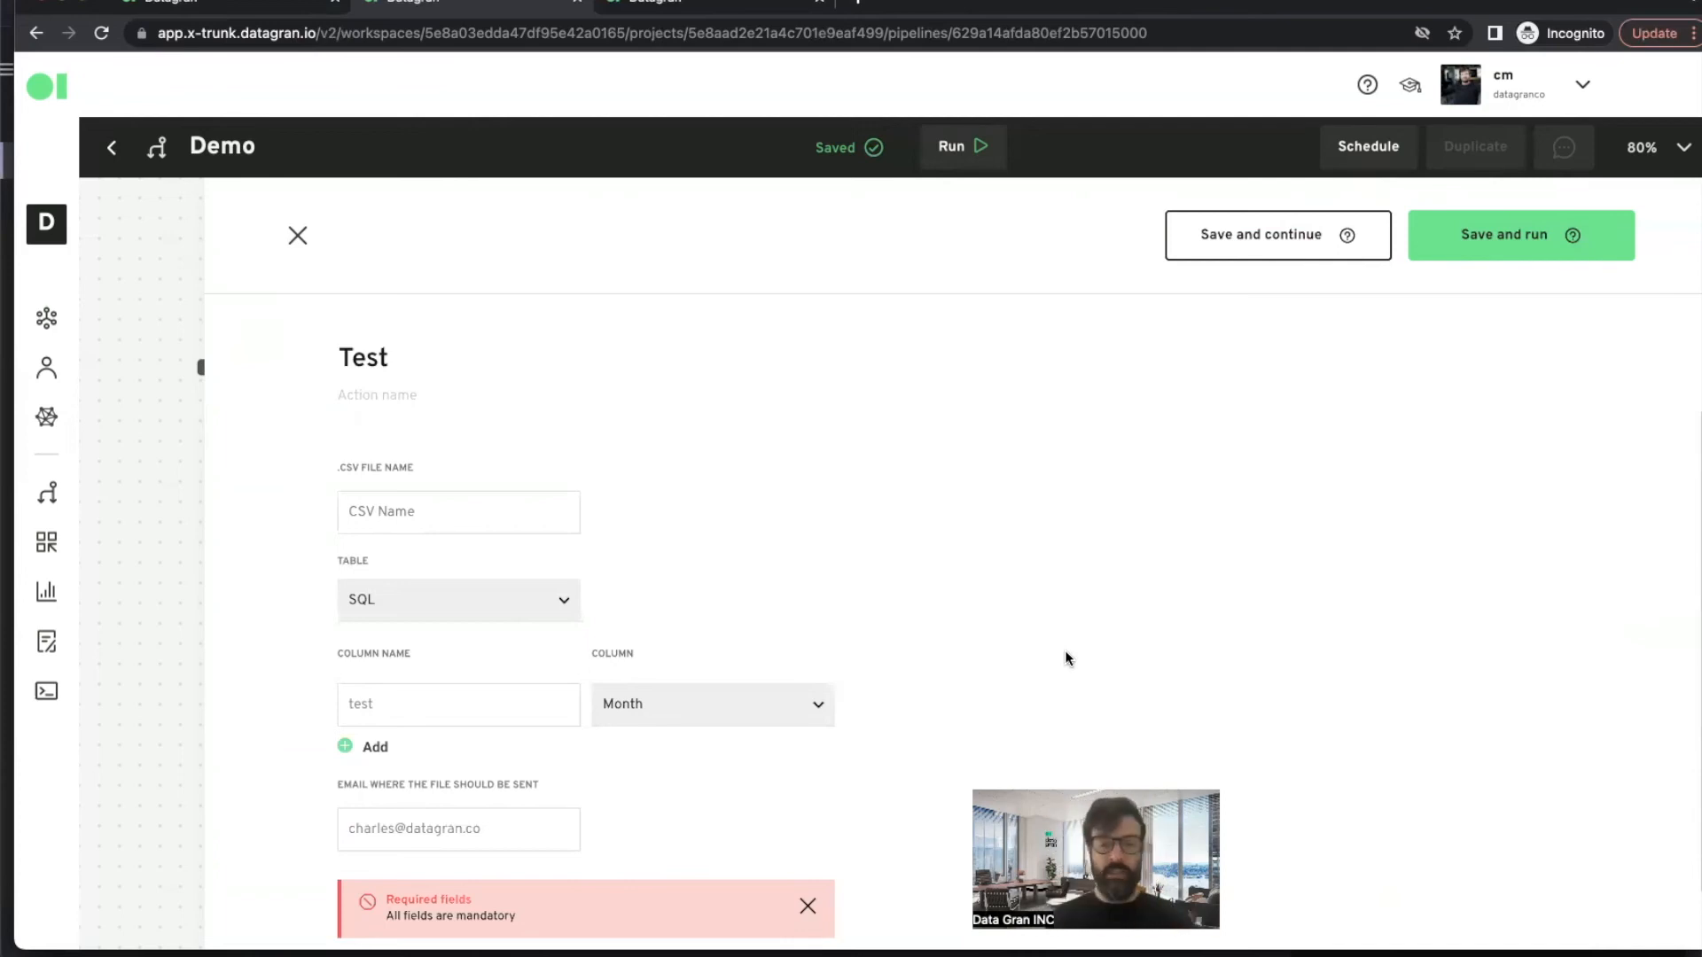
scroll(493, 693, down, 1)
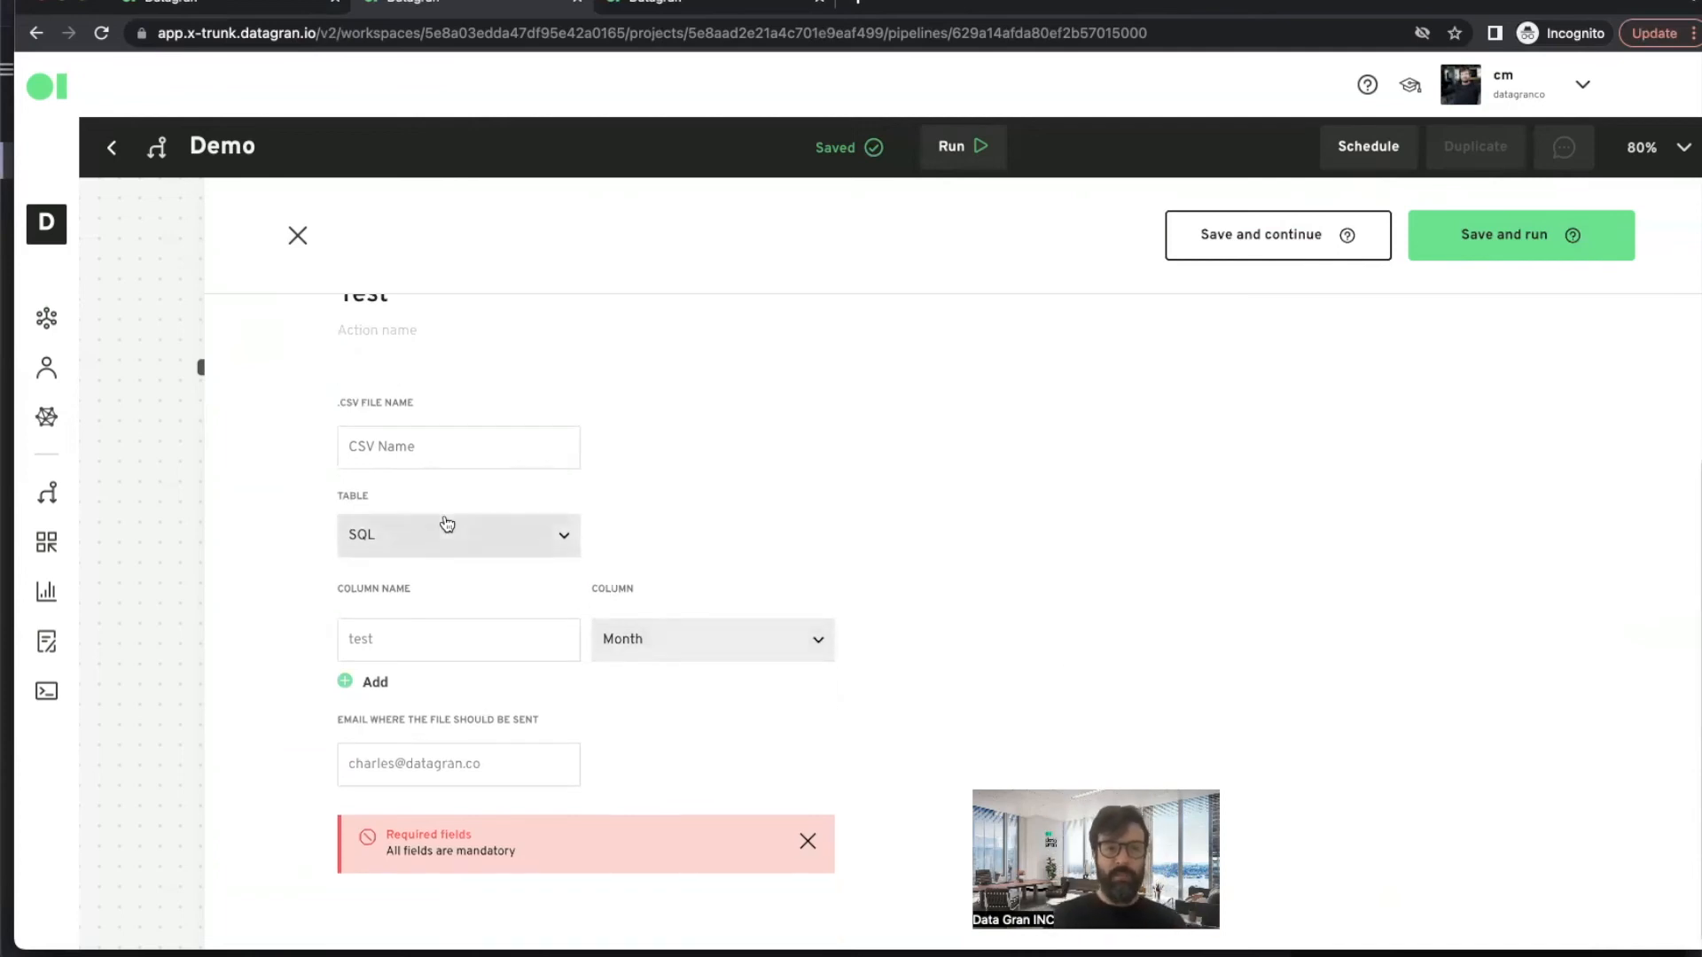
scroll(447, 523, up, 2)
click(400, 590)
text(test)
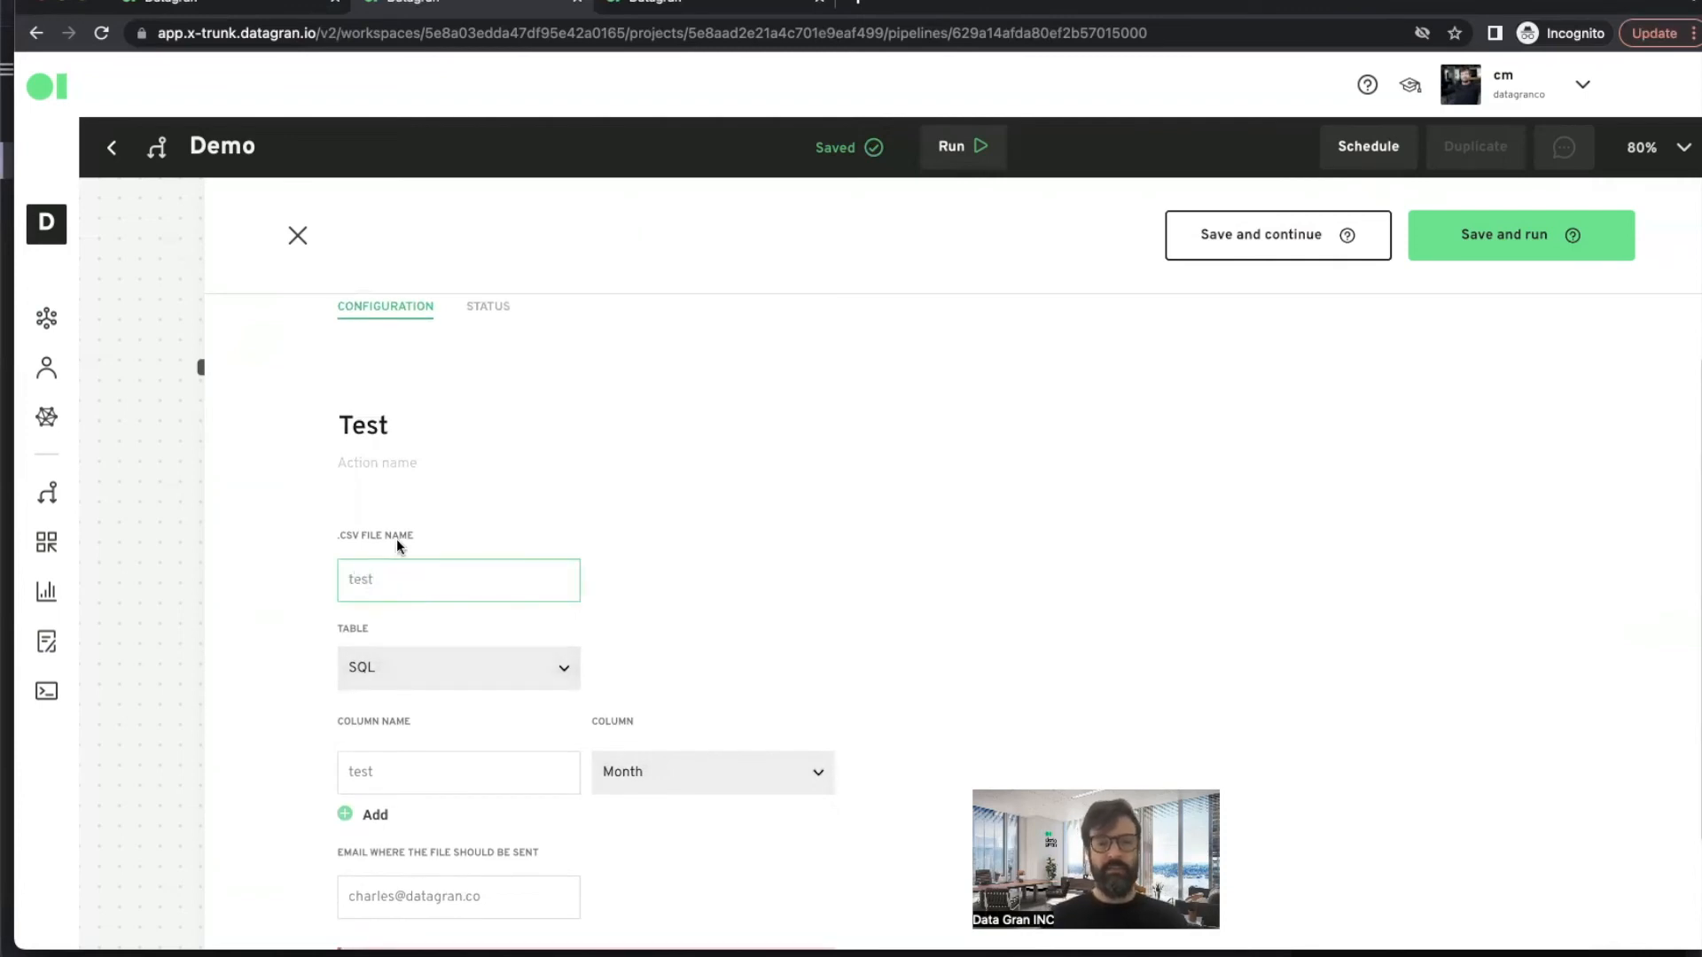
scroll(703, 688, down, 2)
click(1312, 252)
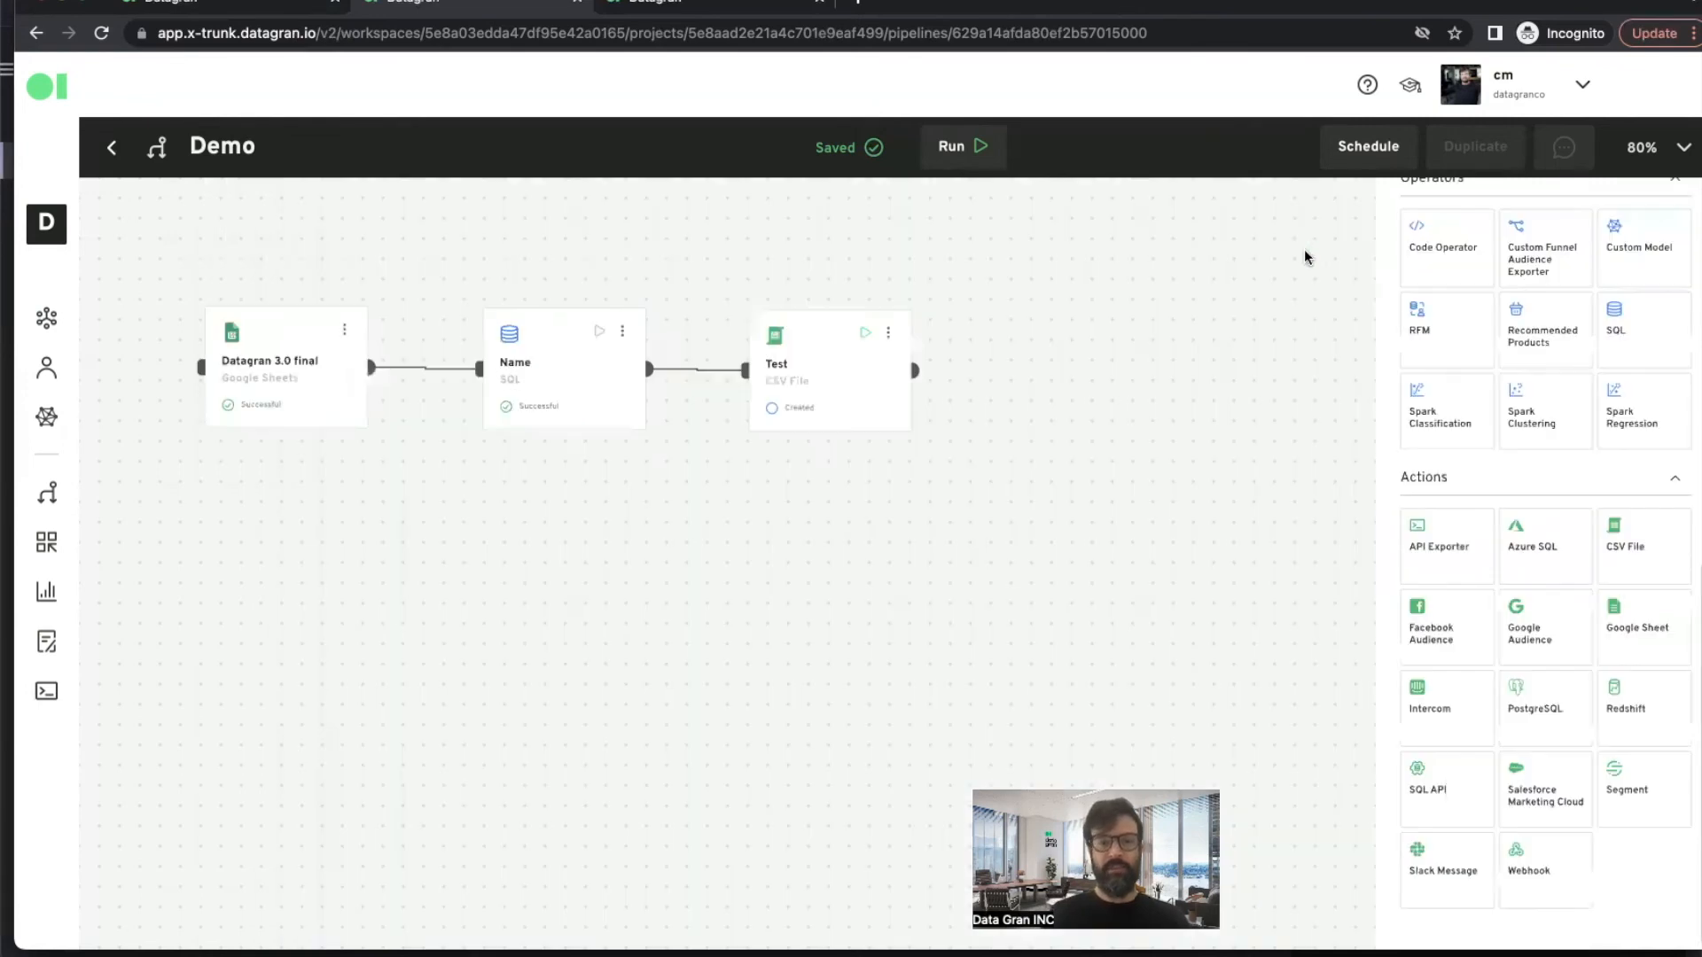